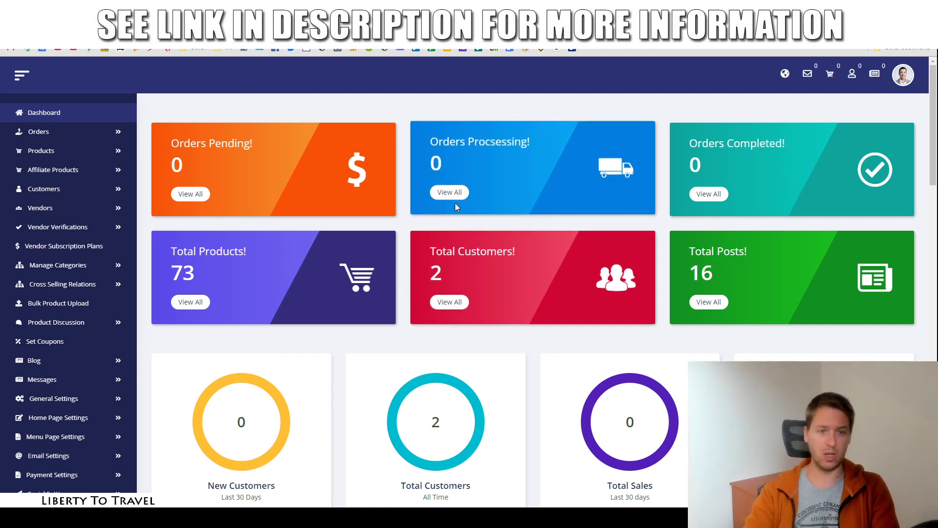
Step: Switch to the vendor's ShopZPresso sales page showing its benefit list
key("ctrl+Tab")
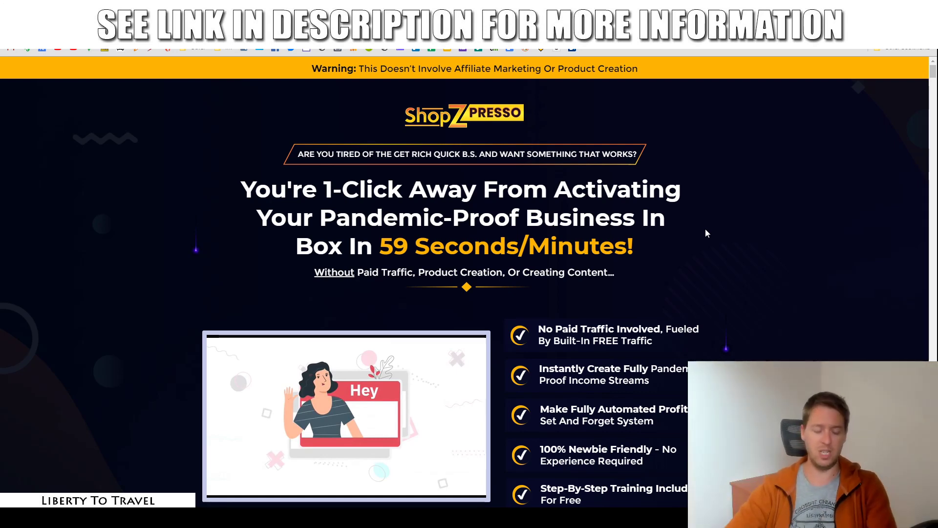
Step: Go to the Liberty To Travel review and scroll past prices to Bonus #1, the traffic guide
key("ctrl+Tab")
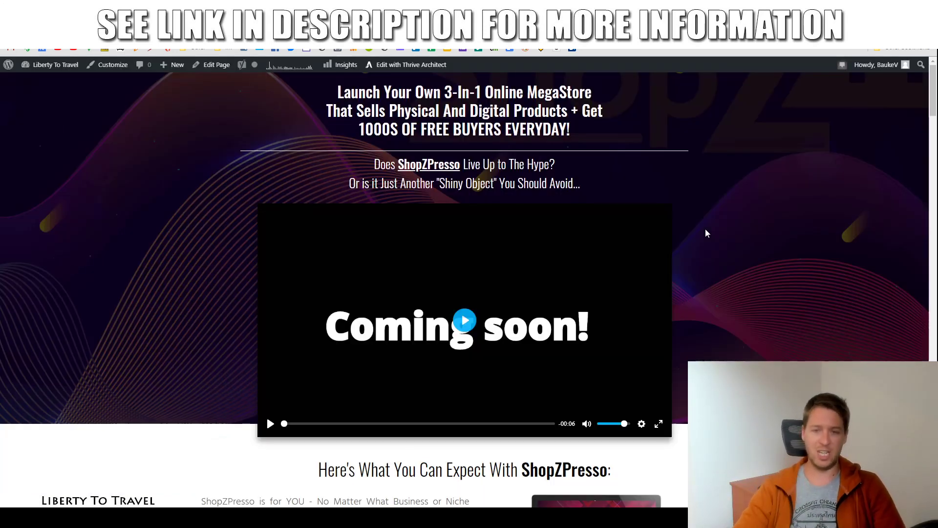
scroll(754, 237, "down", 10)
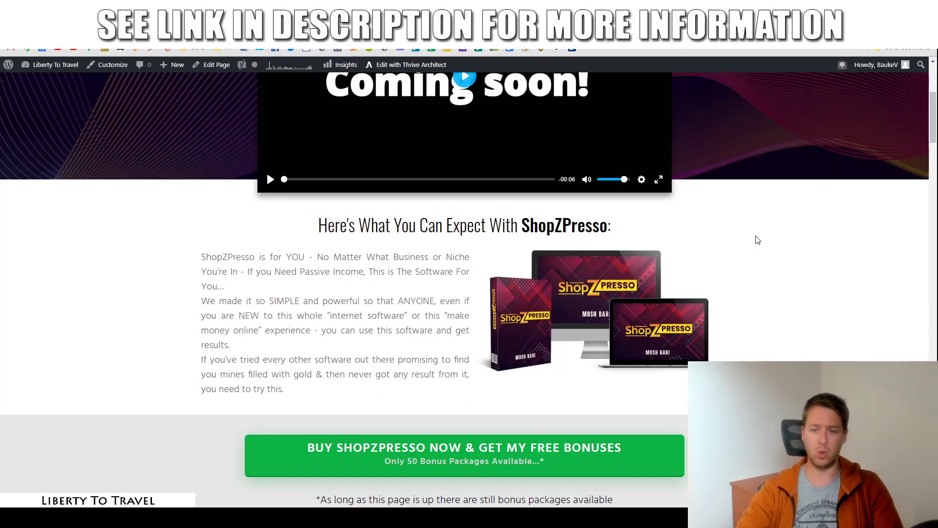
scroll(760, 218, "down", 12)
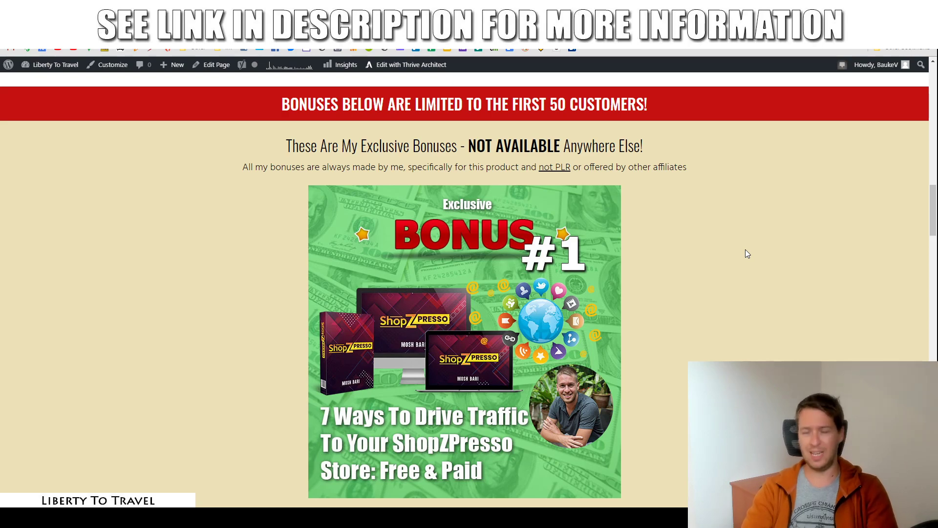
scroll(738, 202, "up", 10)
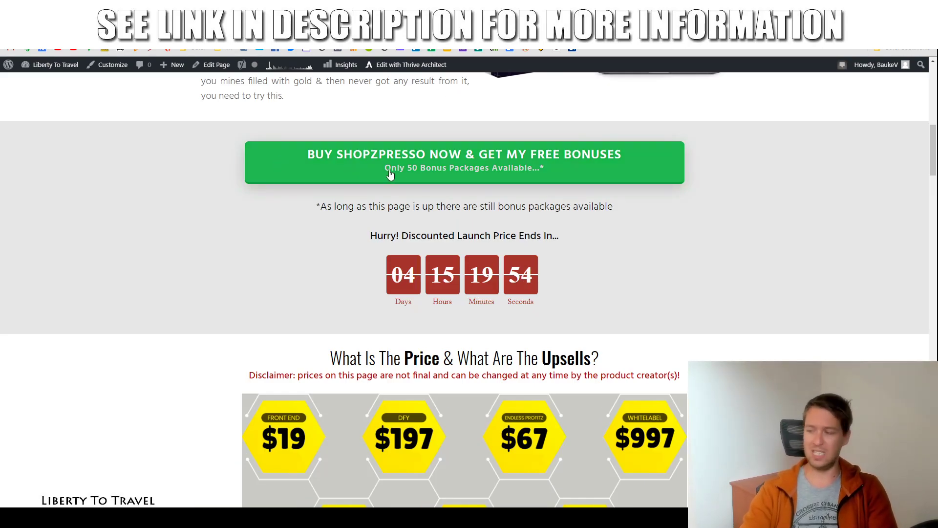
scroll(740, 332, "down", 10)
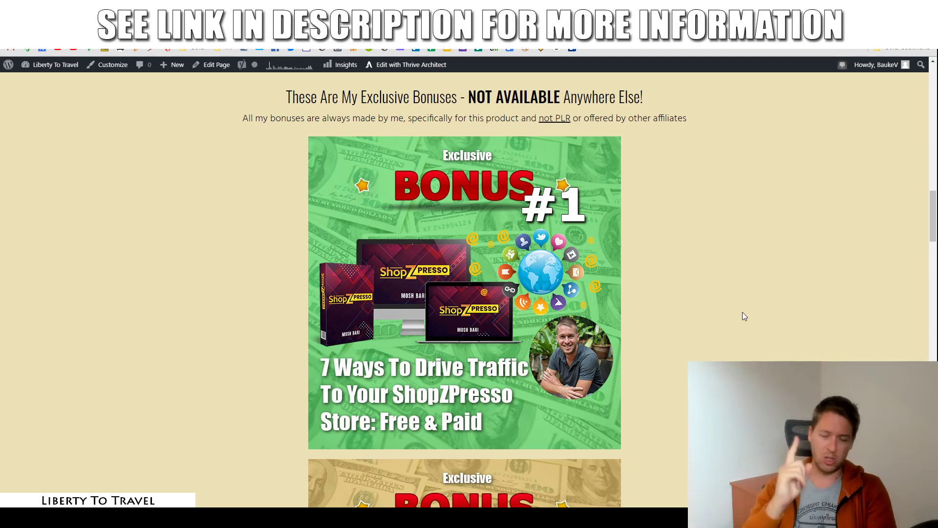
scroll(711, 310, "down", 6)
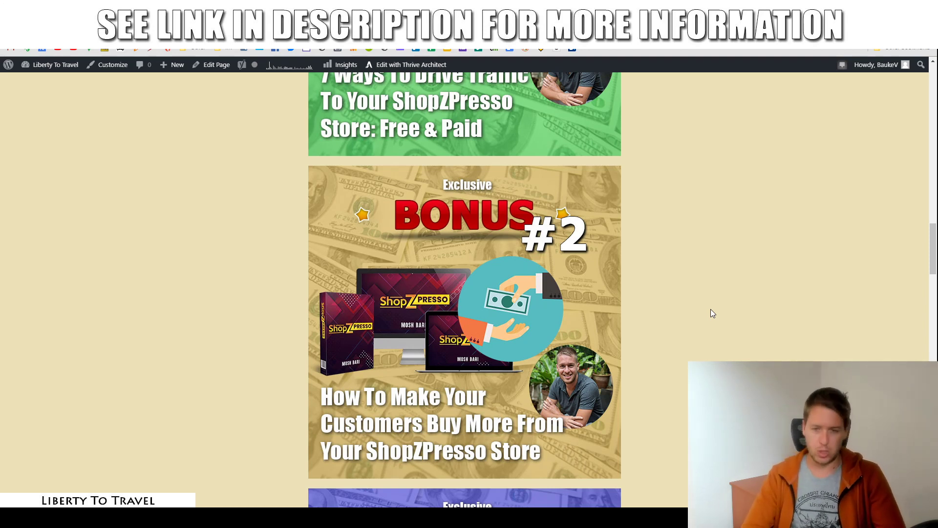
Step: Scroll past Bonus #3 and the vendor bonuses to the bonus-claiming instructions
scroll(728, 294, "down", 9)
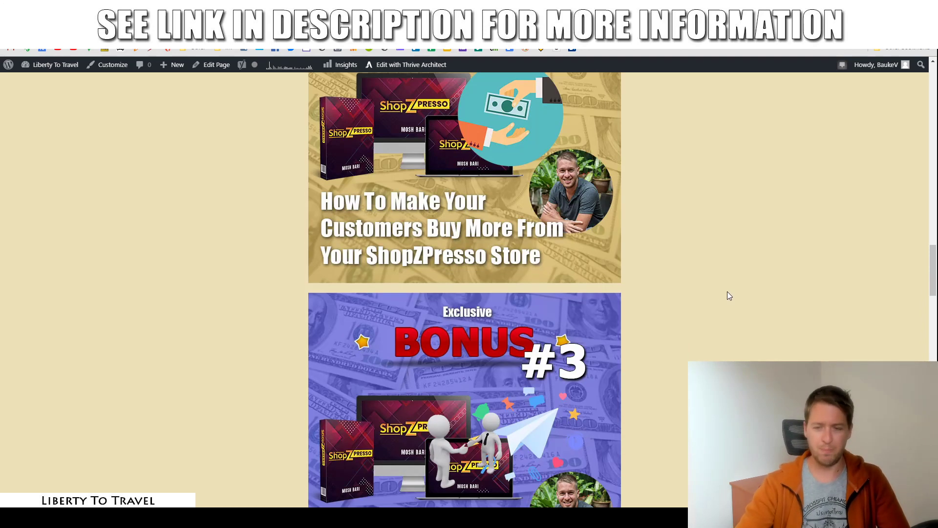
scroll(728, 295, "up", 2)
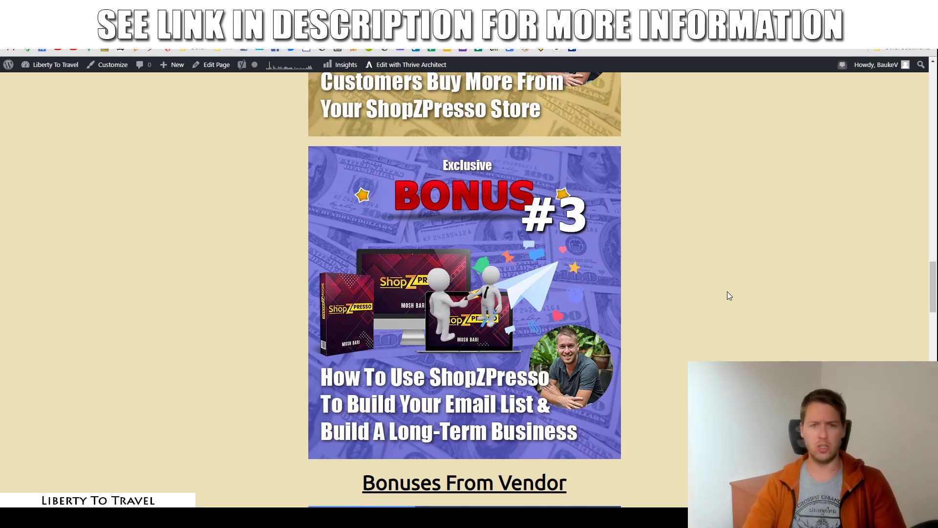
scroll(705, 284, "down", 15)
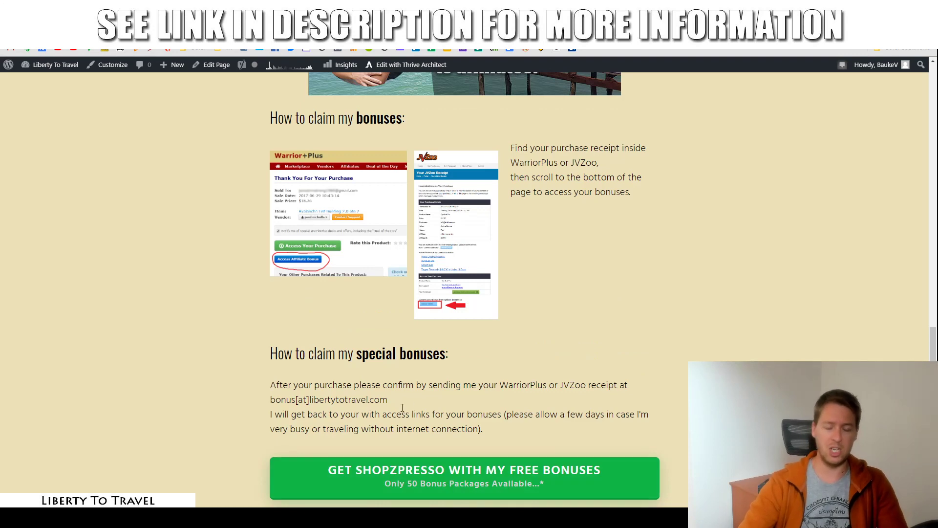
Step: Zoom in to read how to claim the bonuses, reset the zoom, then return to the admin dashboard
key("ctrl+plus")
key("ctrl+plus")
key("ctrl+plus")
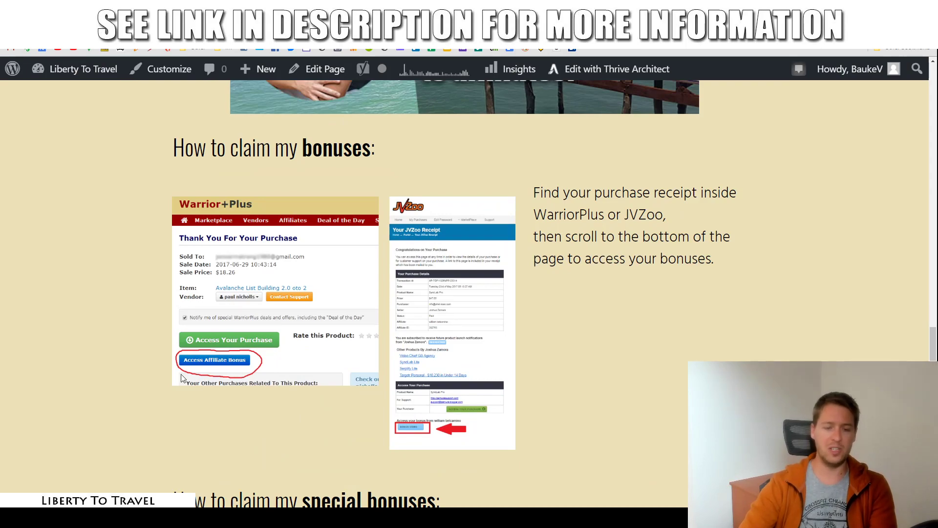
key("ctrl+0")
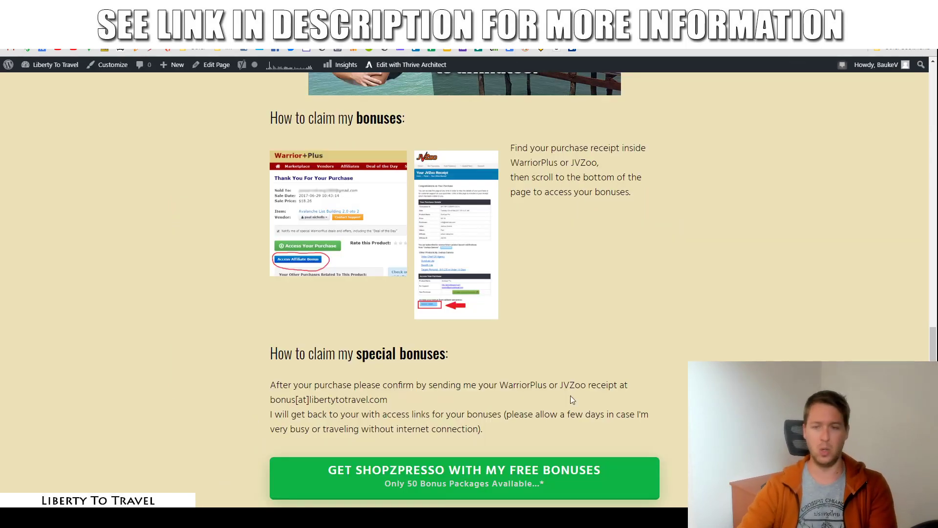
scroll(570, 394, "down", 20)
scroll(667, 429, "up", 10)
scroll(728, 337, "up", 15)
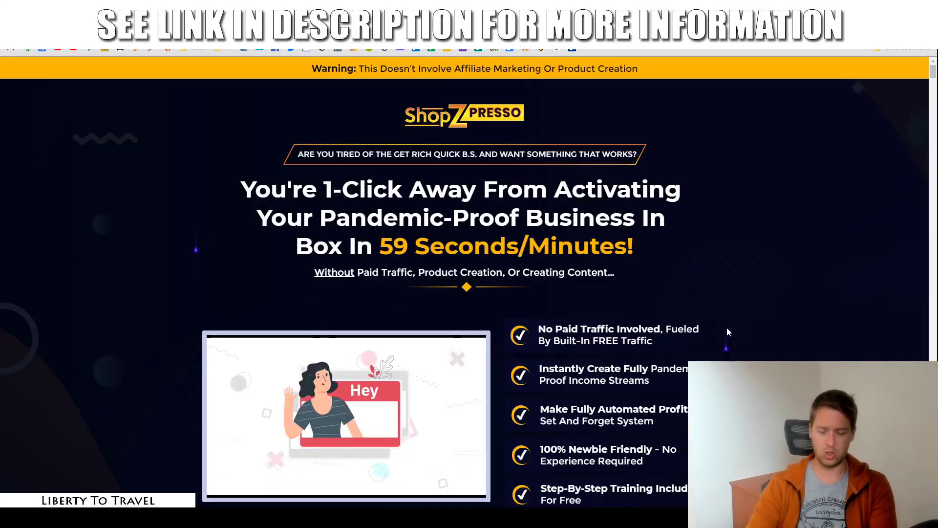
key("ctrl+Tab")
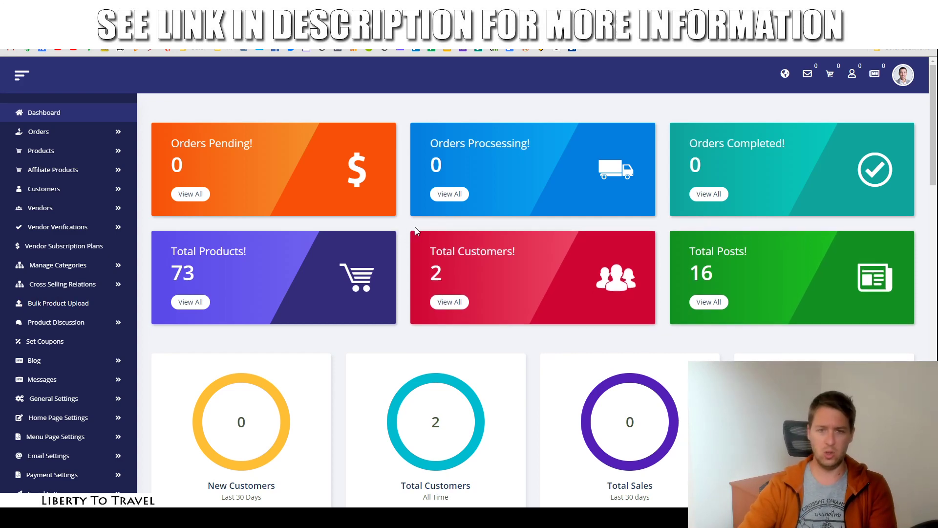
Step: On the storefront, add the featured Zain - Digital Agency auu product to the cart
key("ctrl+Tab")
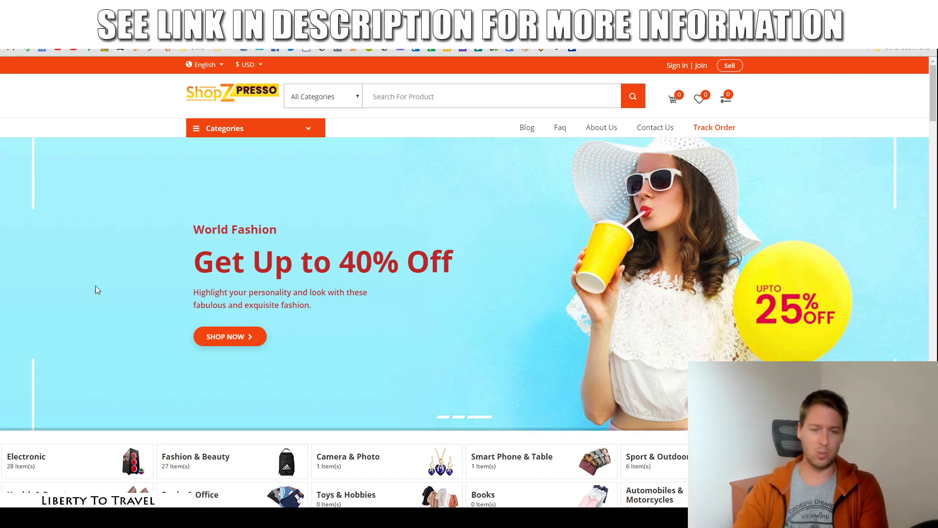
scroll(636, 339, "down", 5)
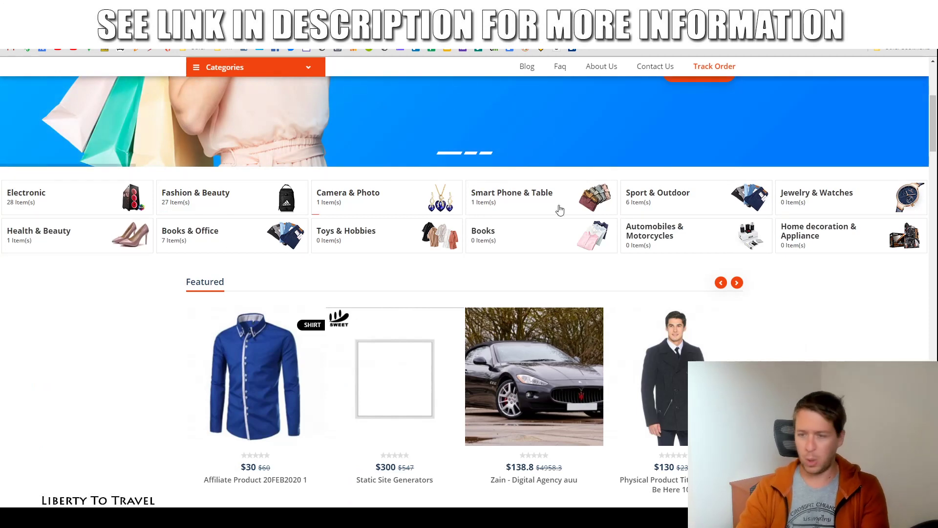
scroll(118, 379, "down", 3)
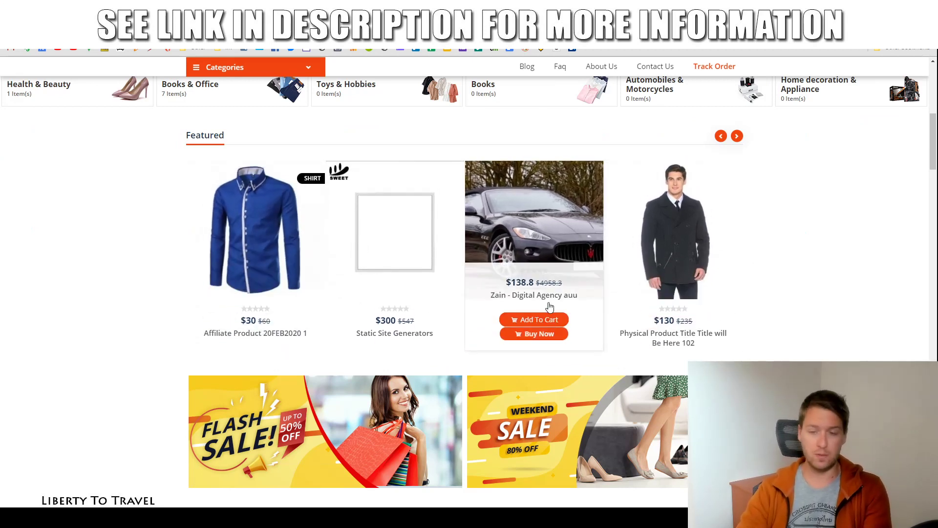
left_click(523, 323)
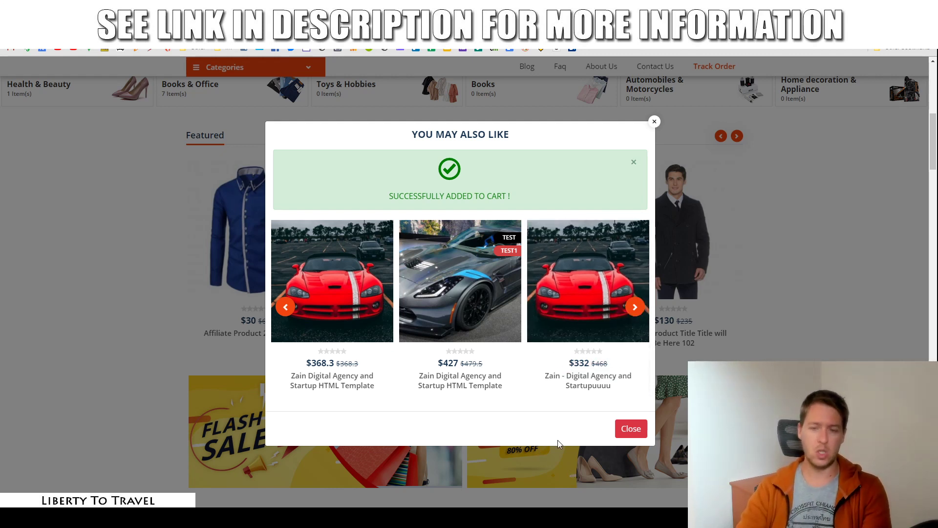
Step: Dismiss the You May Also Like popup and check the cart holds one $138.8 item
left_click(643, 435)
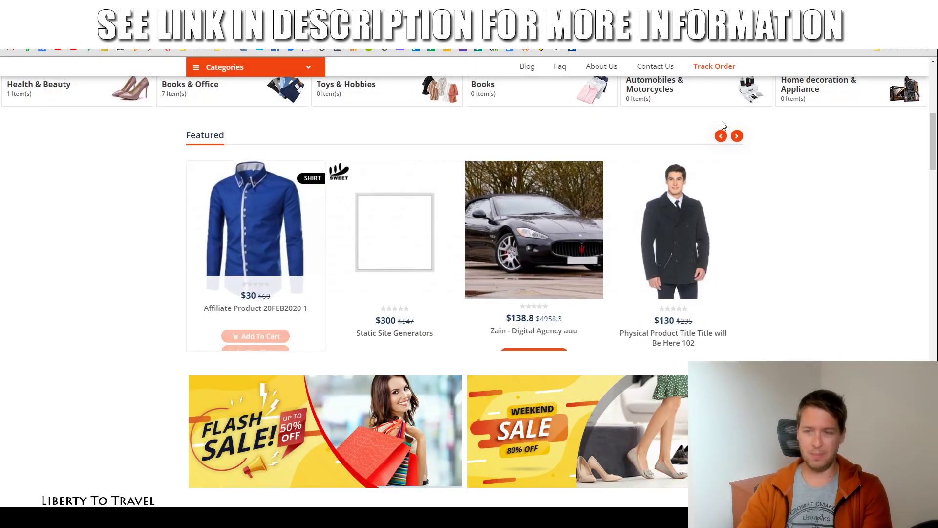
scroll(802, 296, "up", 7)
scroll(802, 298, "up", 2)
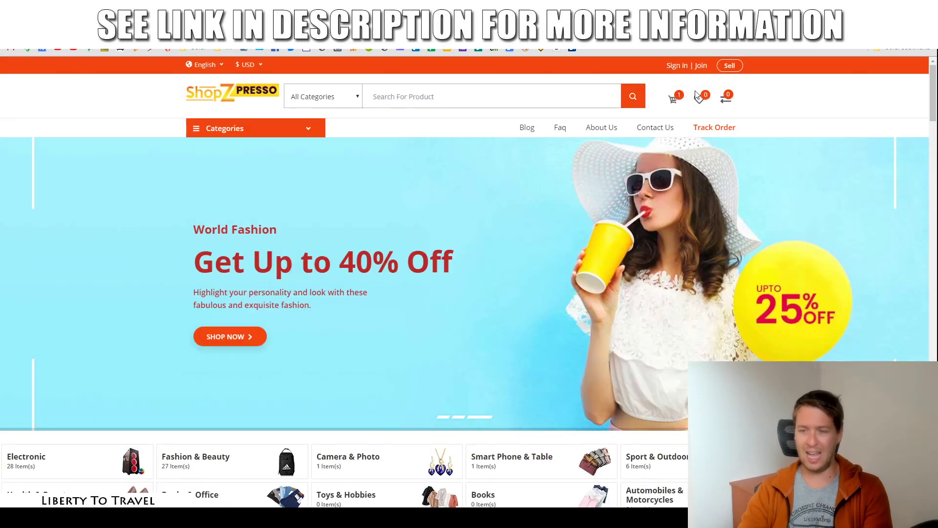
left_click(674, 98)
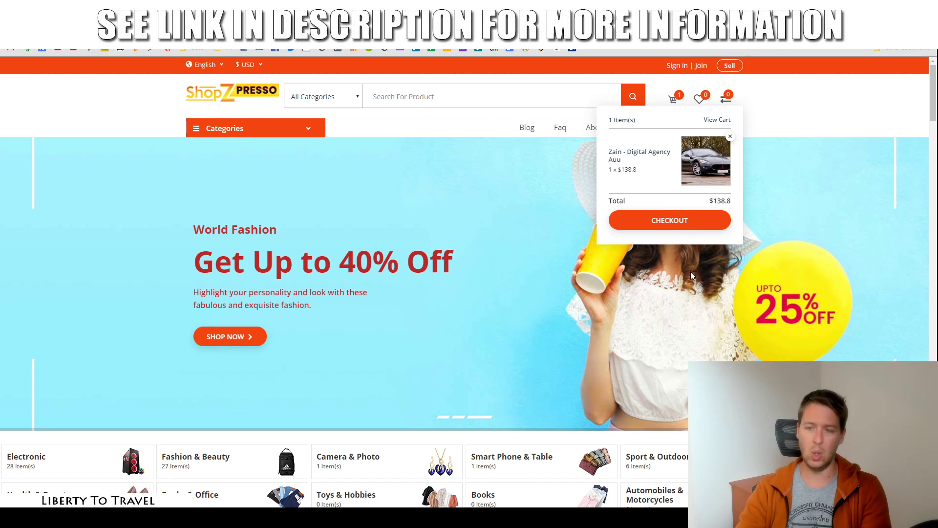
left_click(620, 252)
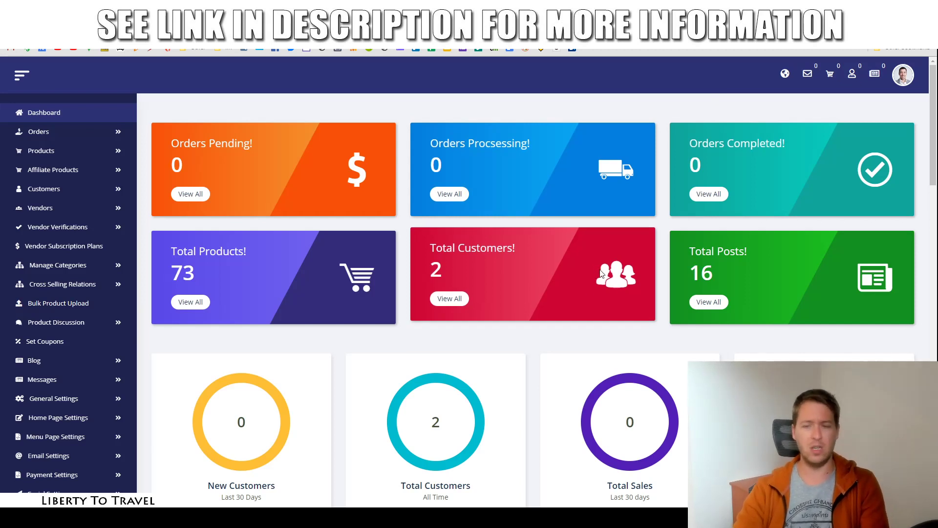
Step: Expand the payment settings and open the payment gateways' Payment Information page
scroll(302, 312, "down", 1)
scroll(302, 313, "down", 1)
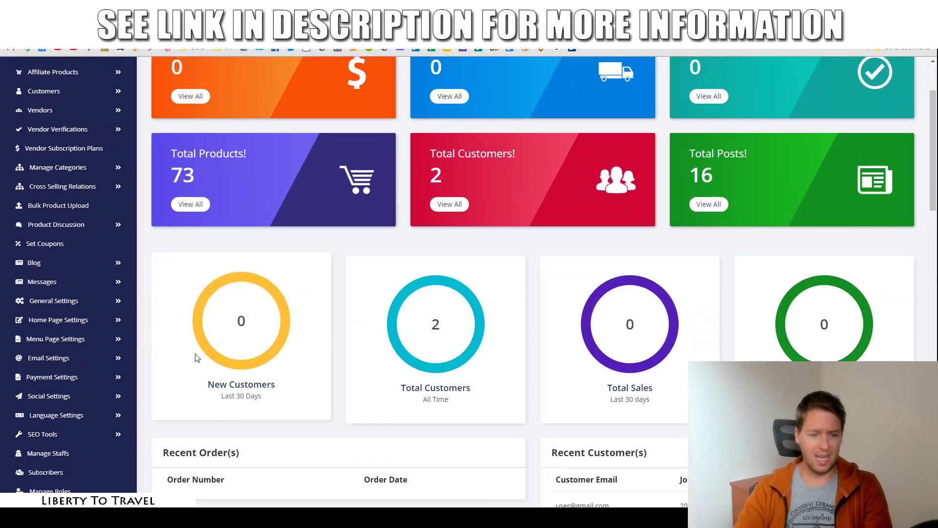
left_click(65, 384)
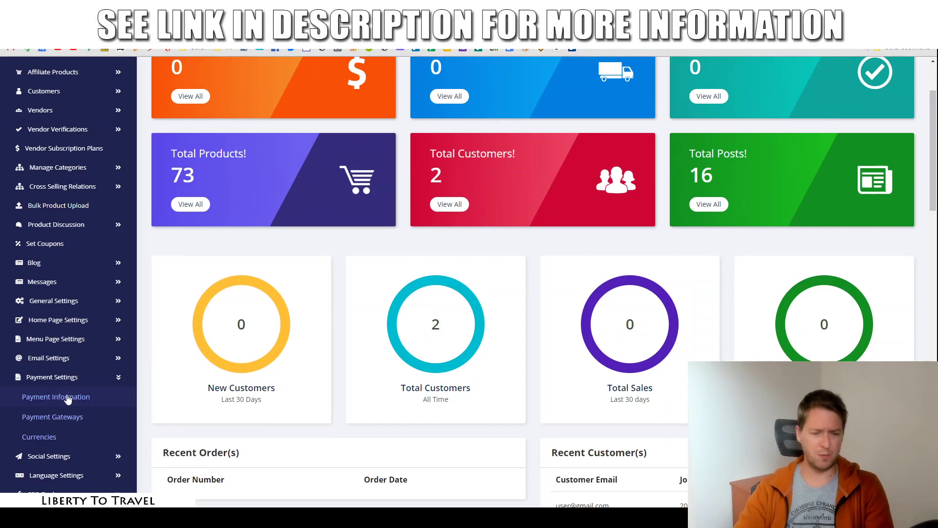
left_click(65, 419)
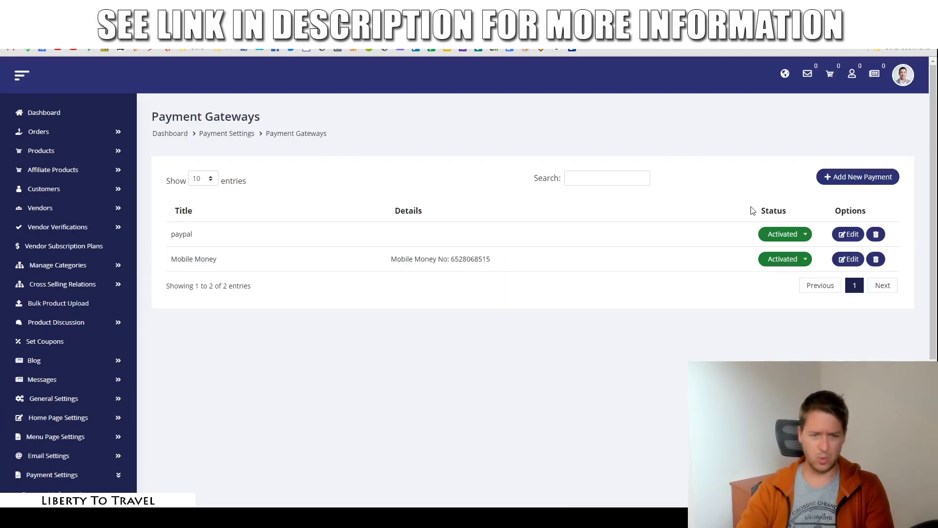
scroll(155, 356, "down", 5)
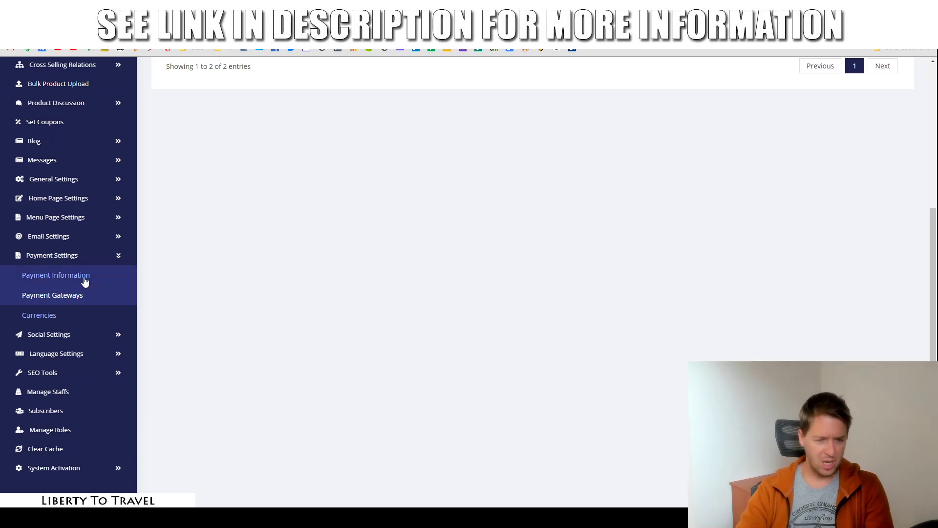
left_click(131, 275)
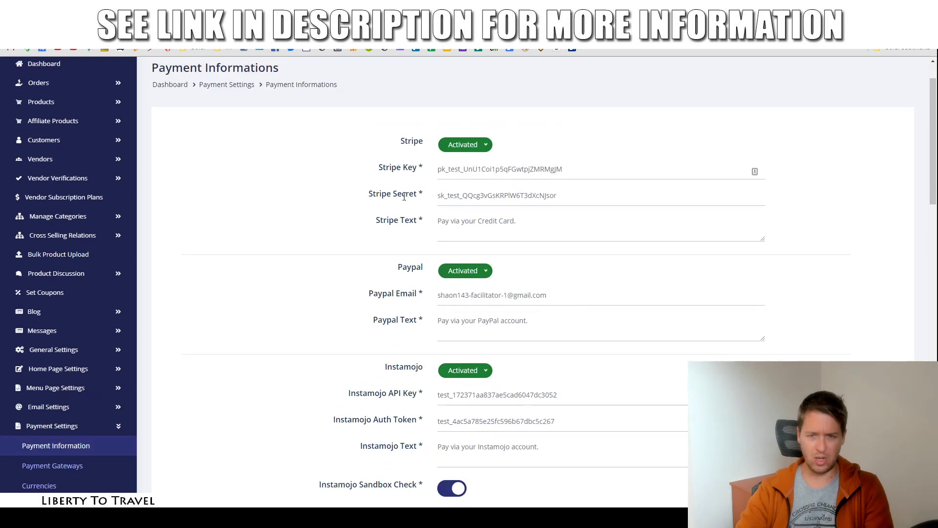
Step: Scroll through the Payment Information settings to review the gateway options
scroll(387, 220, "down", 6)
scroll(418, 144, "up", 1)
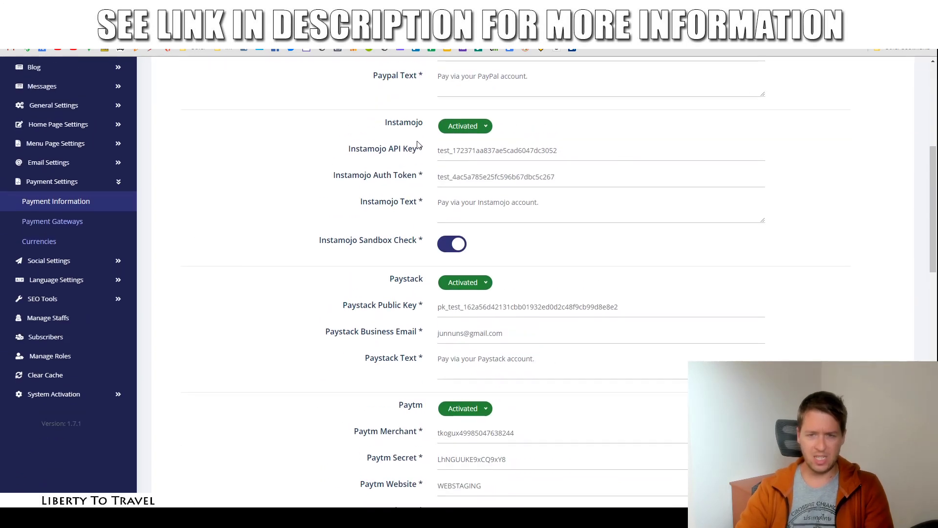
scroll(404, 303, "down", 8)
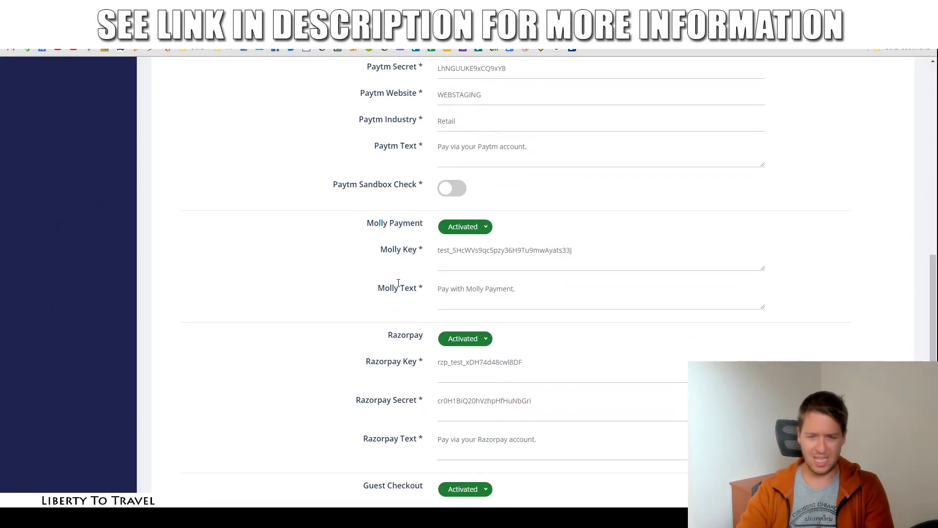
scroll(391, 271, "down", 6)
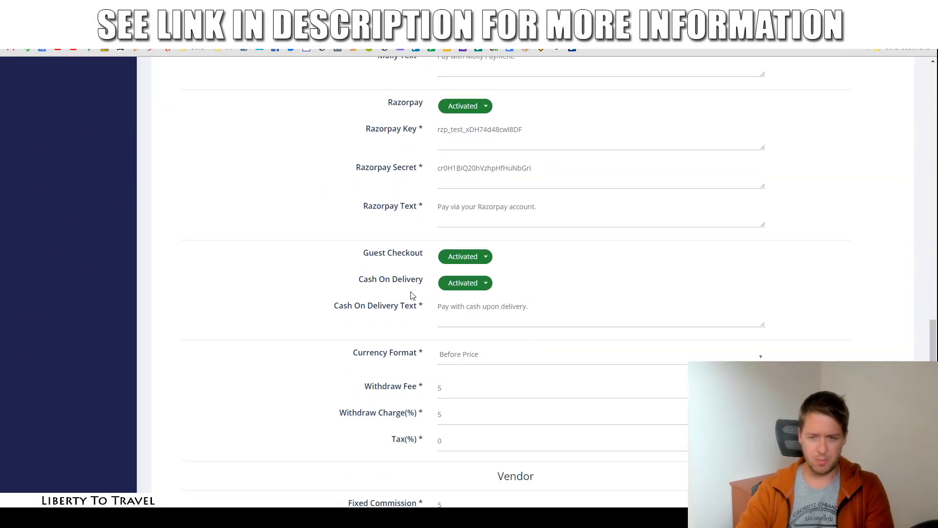
scroll(406, 279, "down", 3)
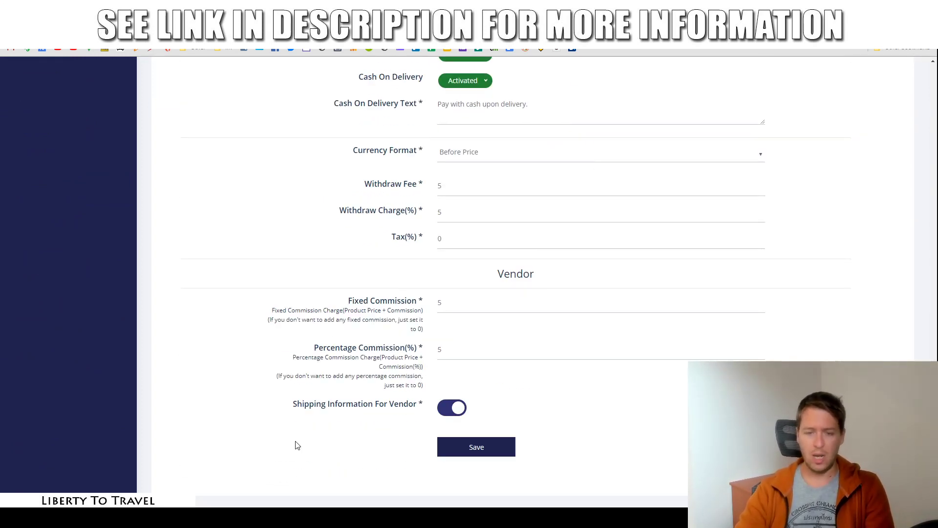
scroll(349, 197, "up", 20)
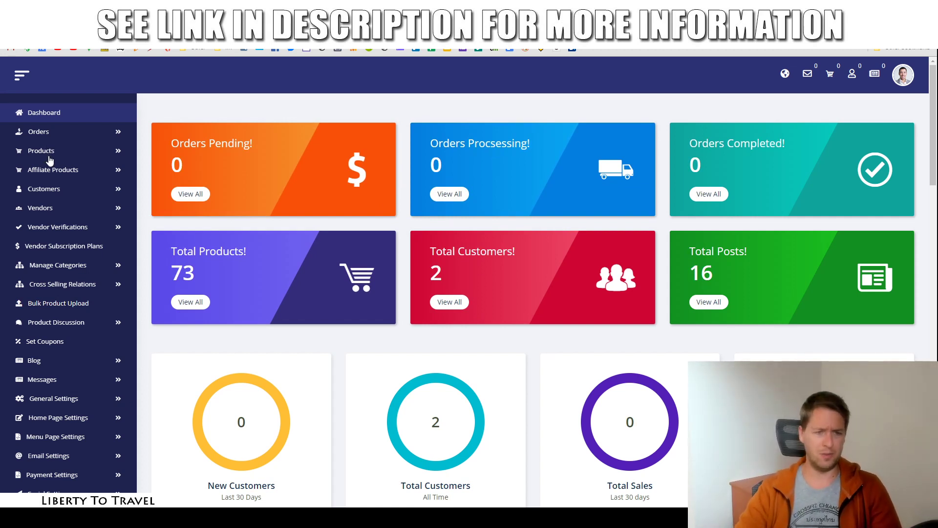
Step: Expand the Products menu and scroll through the review's upsell prices and bonuses
left_click(48, 156)
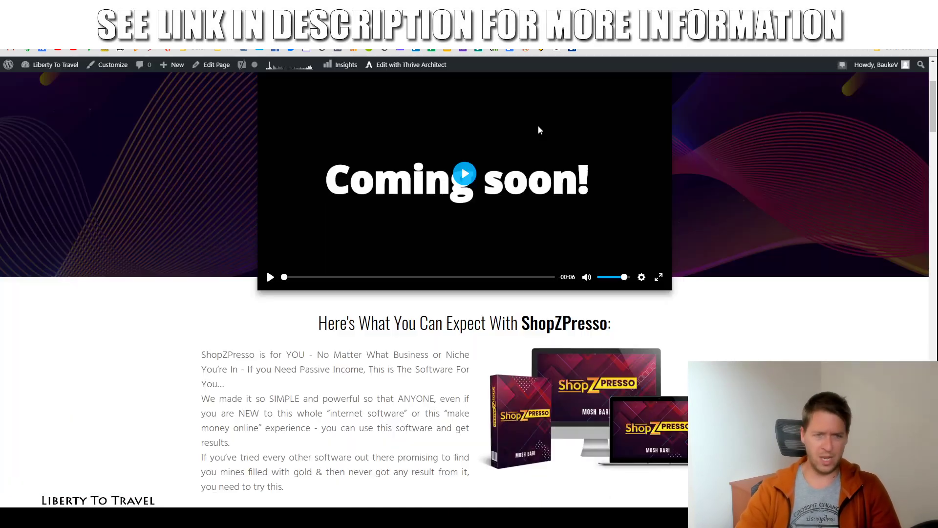
scroll(637, 277, "down", 15)
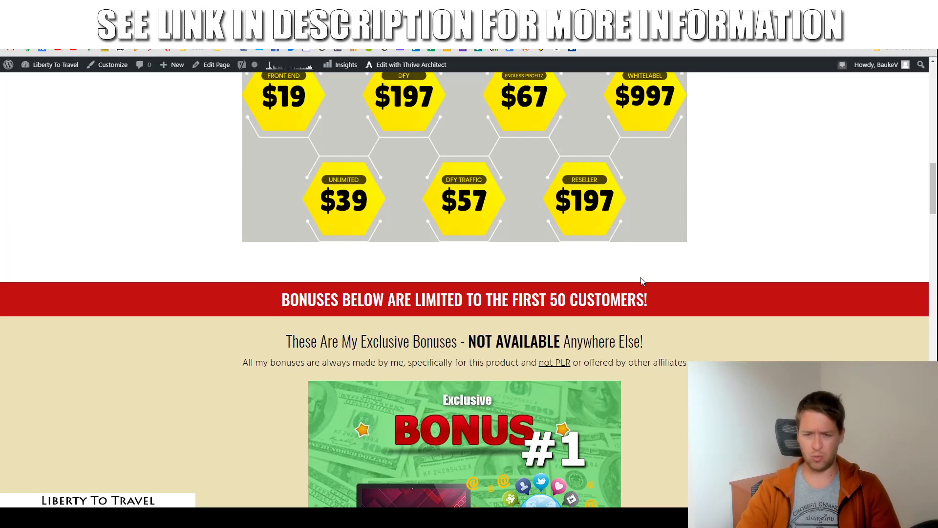
scroll(706, 268, "down", 20)
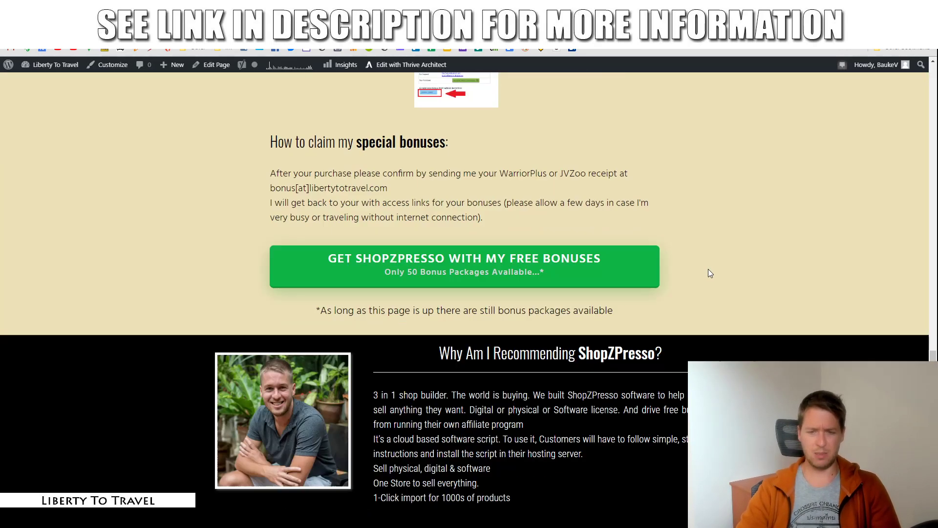
scroll(708, 269, "down", 10)
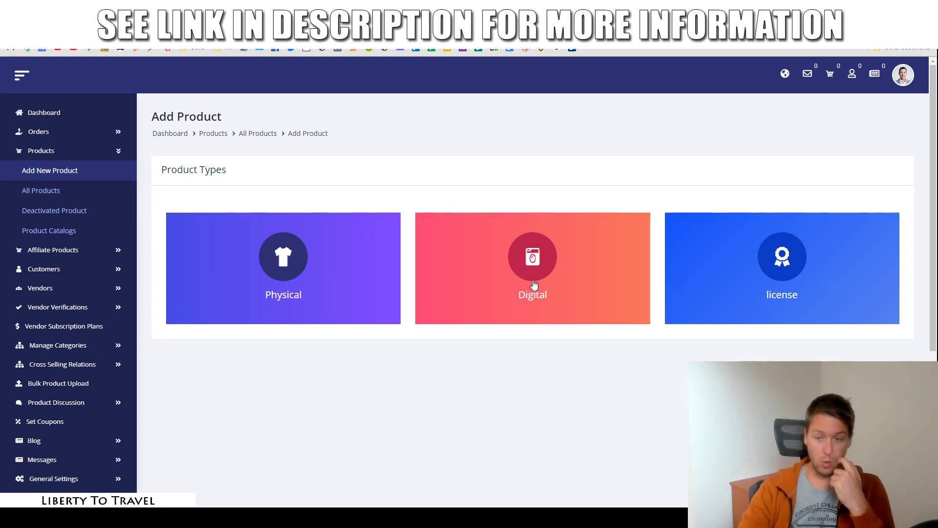
Step: Start a Physical product and inspect its name, prefilled SKU Cog0447GMR and category fields
left_click(374, 316)
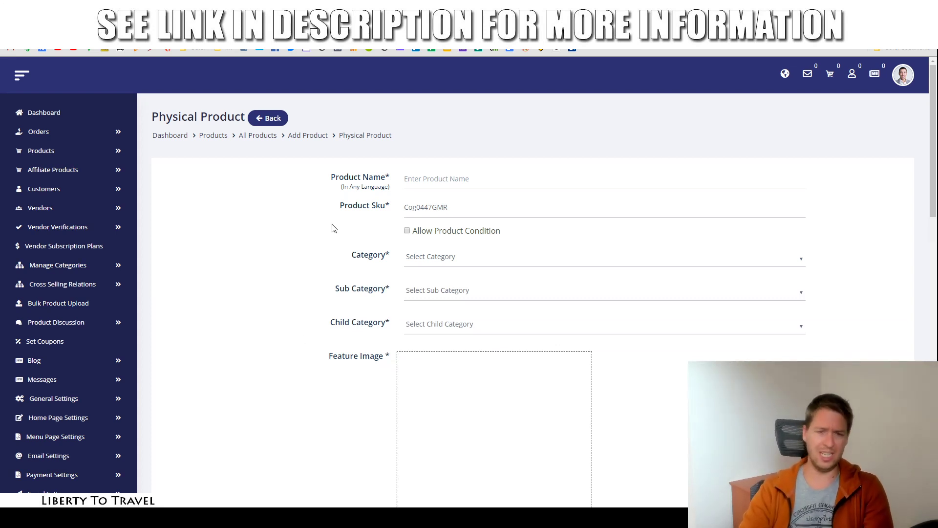
left_click(409, 178)
double_click(473, 205)
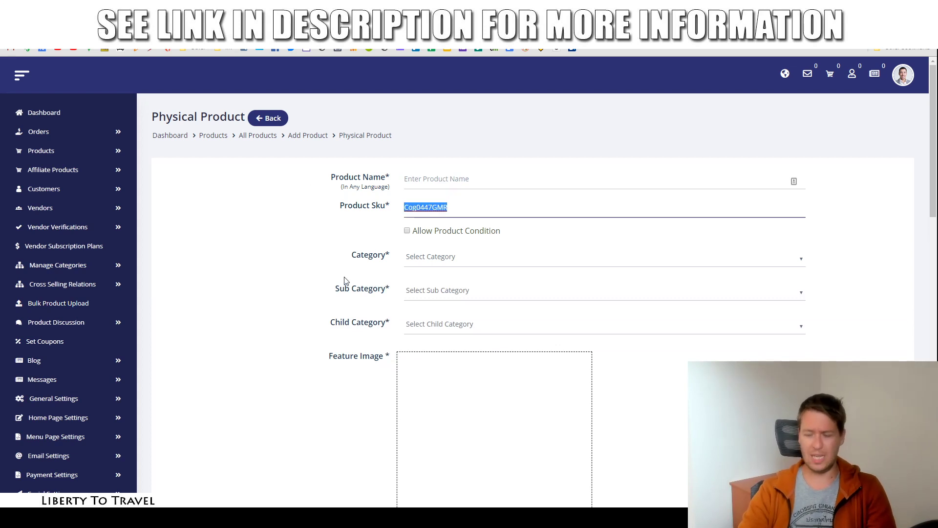
left_click(405, 196)
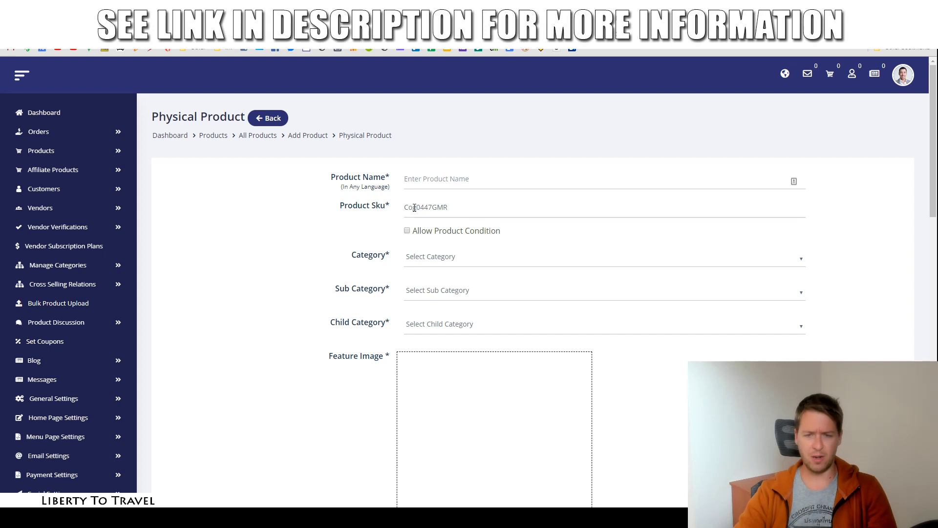
double_click(466, 210)
left_click(347, 237)
scroll(342, 244, "down", 3)
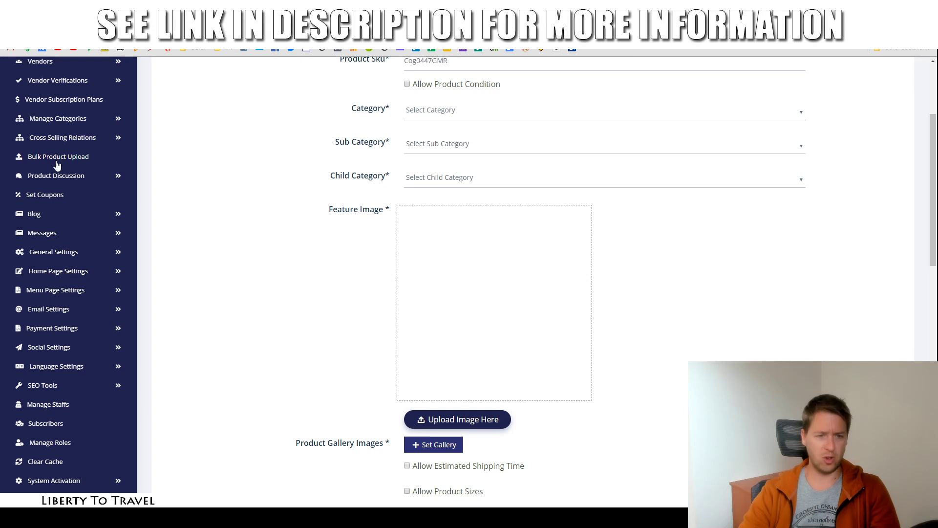
scroll(186, 364, "up", 3)
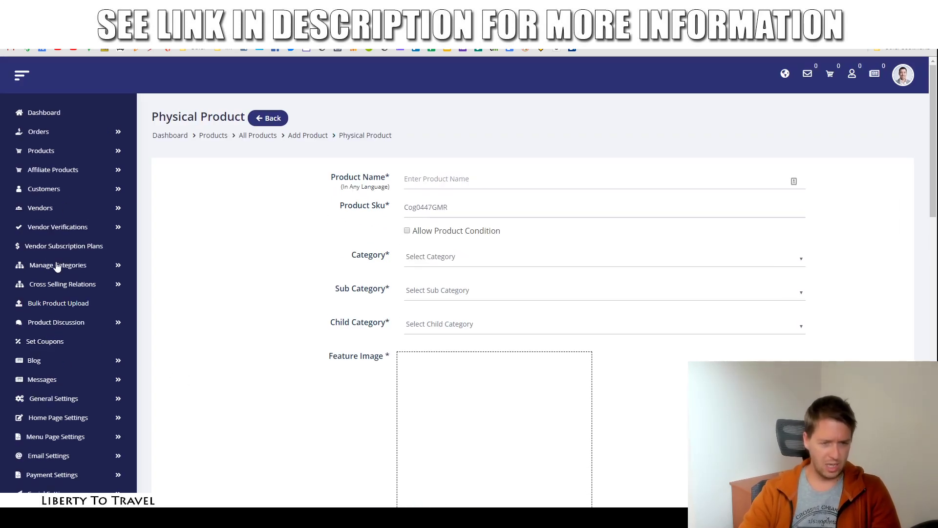
left_click(443, 258)
Step: Set the product category to Electronic, leaving the sub category unselected
left_click(444, 290)
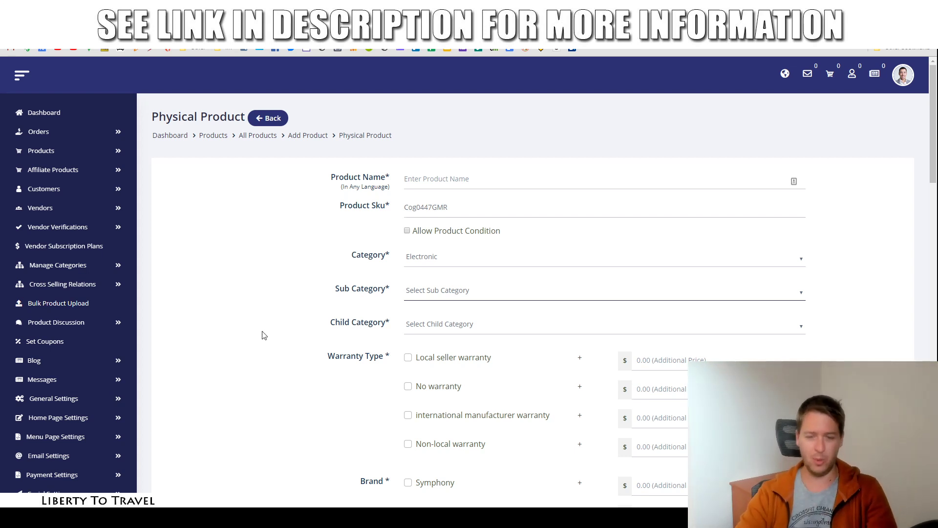
left_click(283, 320)
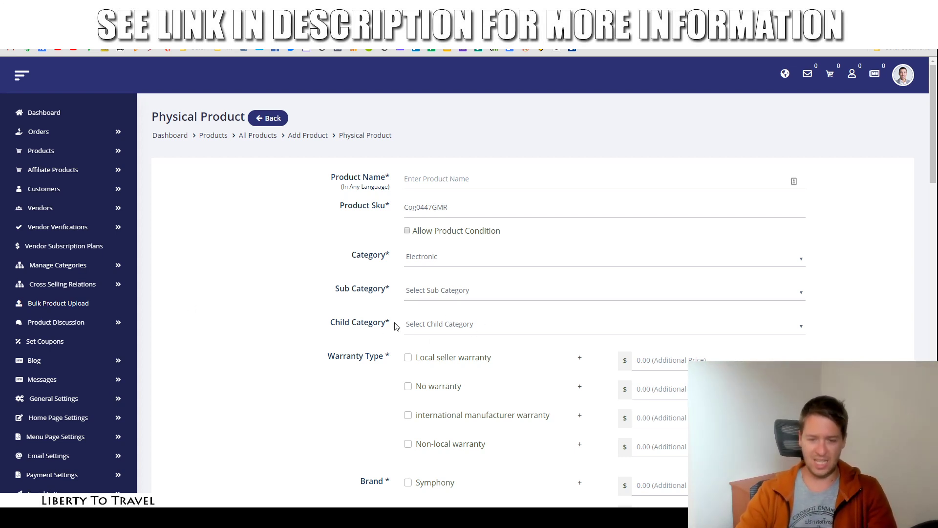
scroll(557, 226, "down", 6)
scroll(404, 130, "up", 2)
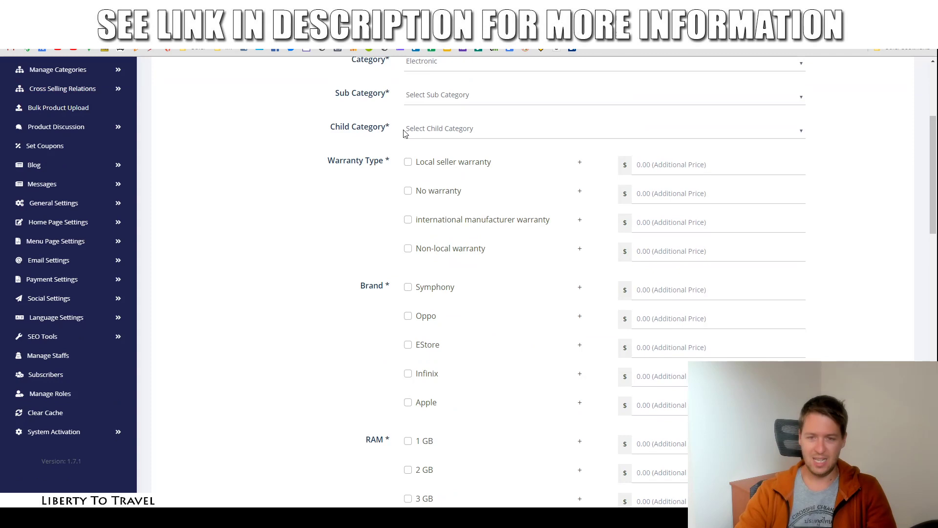
scroll(446, 273, "down", 6)
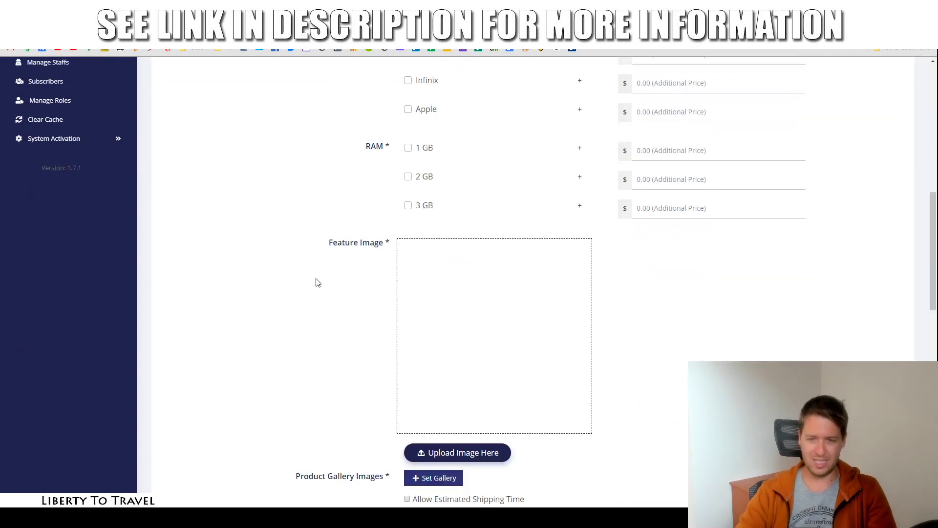
scroll(363, 291, "down", 4)
scroll(373, 204, "up", 2)
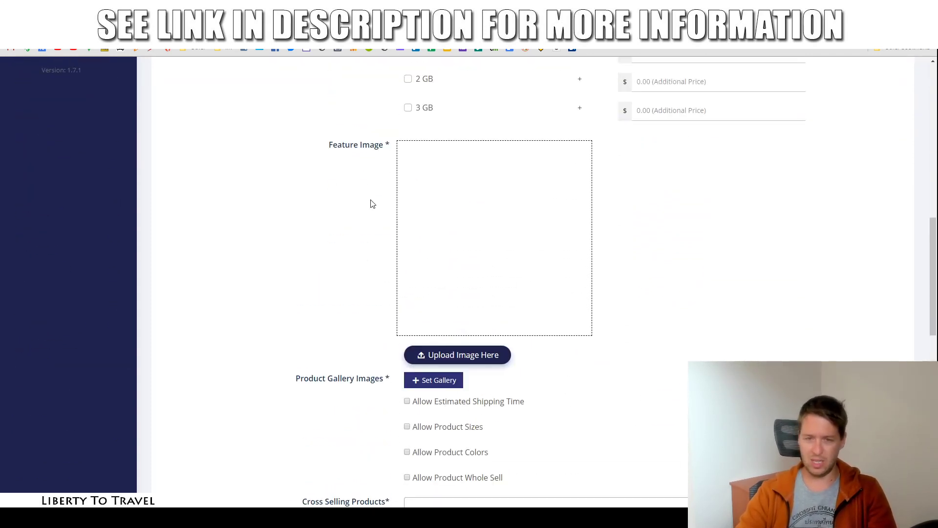
scroll(492, 286, "down", 3)
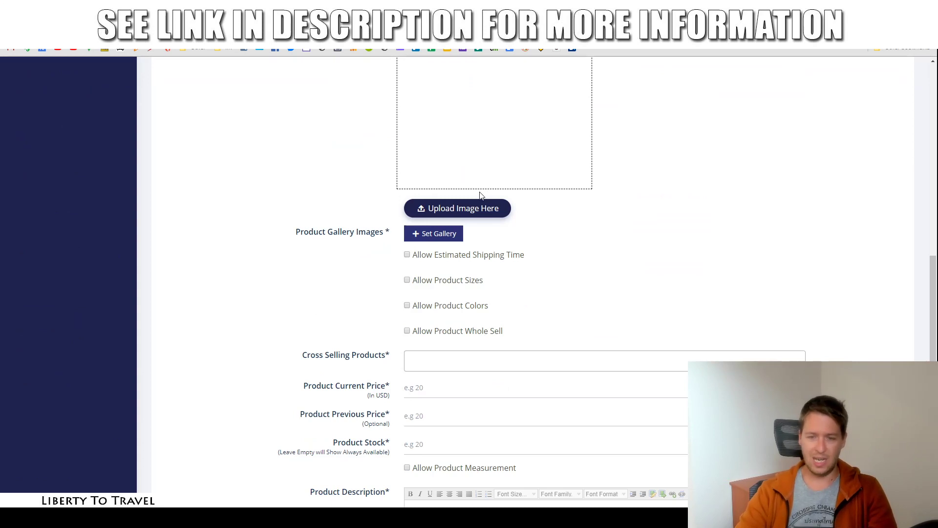
scroll(350, 329, "down", 3)
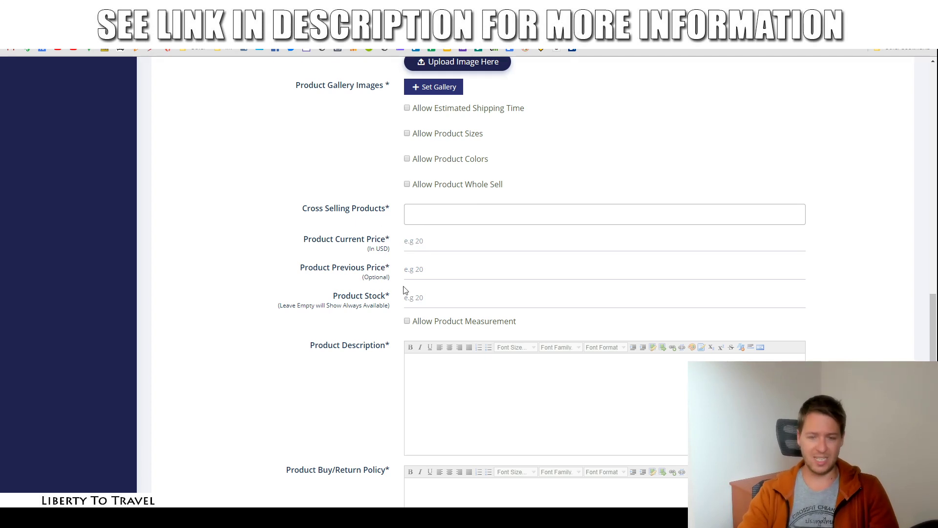
Step: Set the product's previous price to 399 and its current price to 299, then check the checkout page
left_click(493, 270)
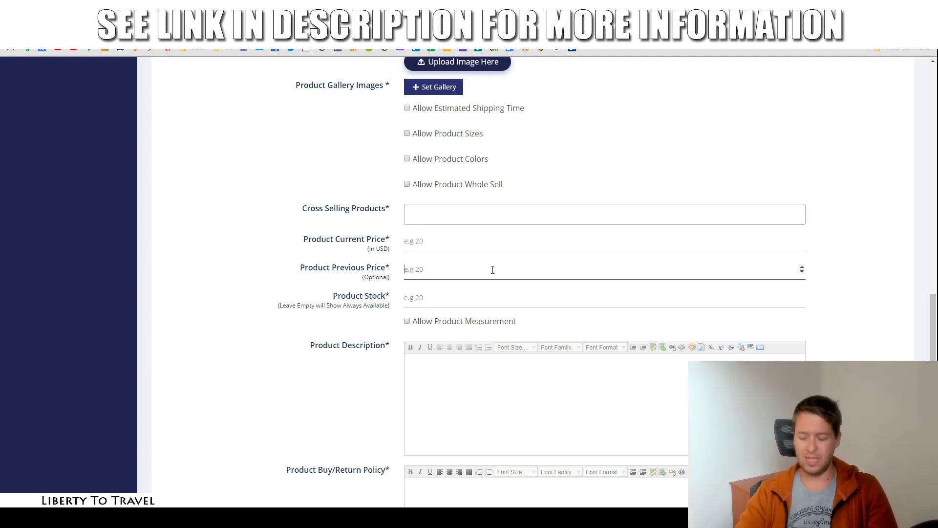
type("399")
left_click(438, 242)
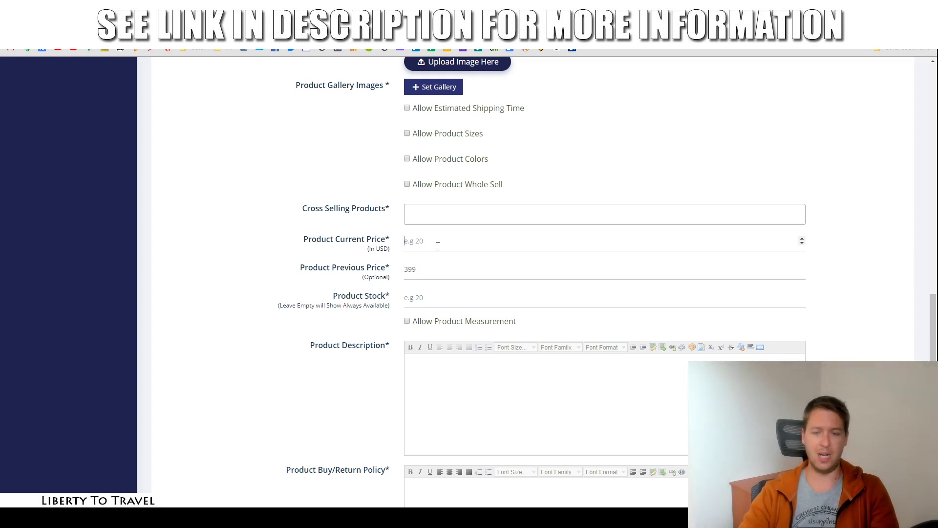
type("299")
left_click(446, 260)
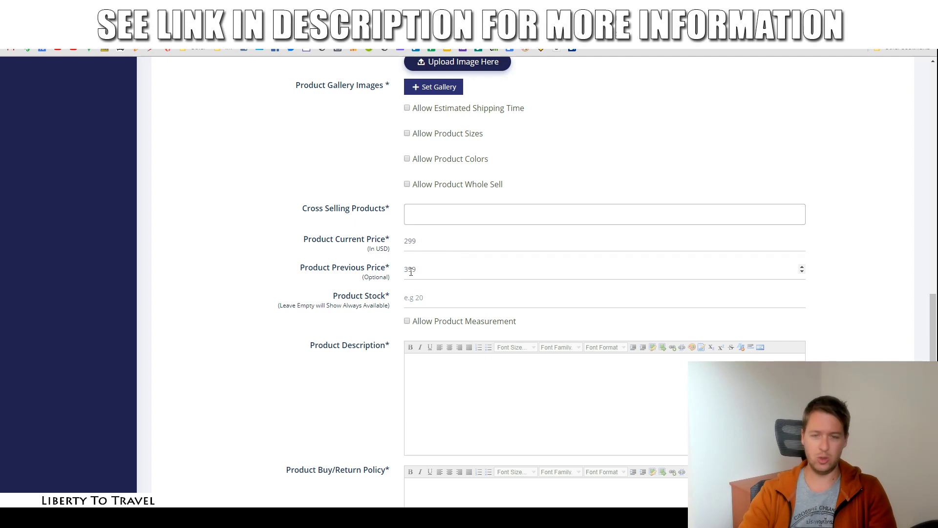
key("ctrl+Tab")
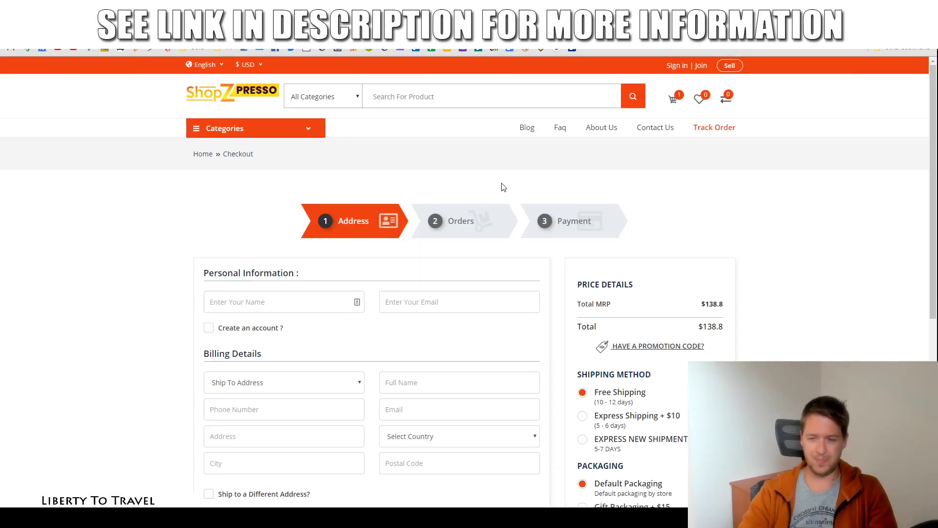
key("ctrl+shift+Tab")
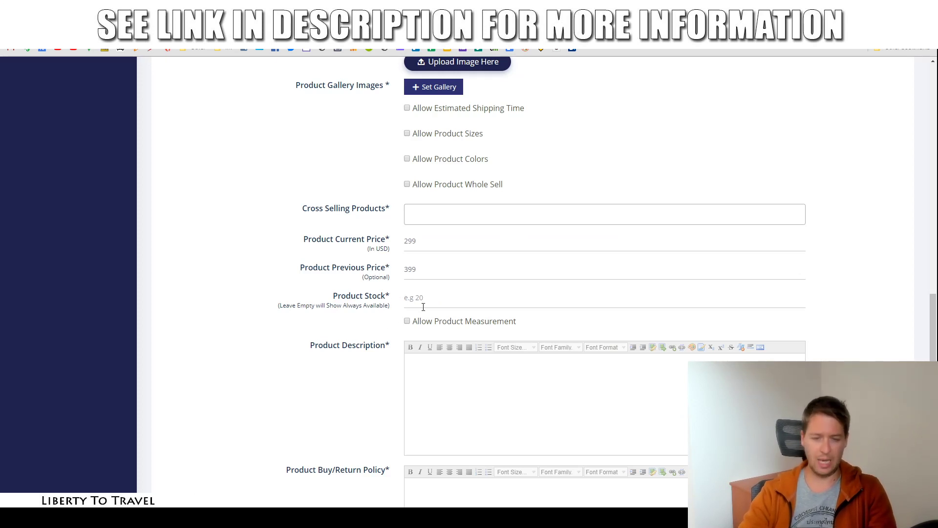
scroll(365, 320, "down", 3)
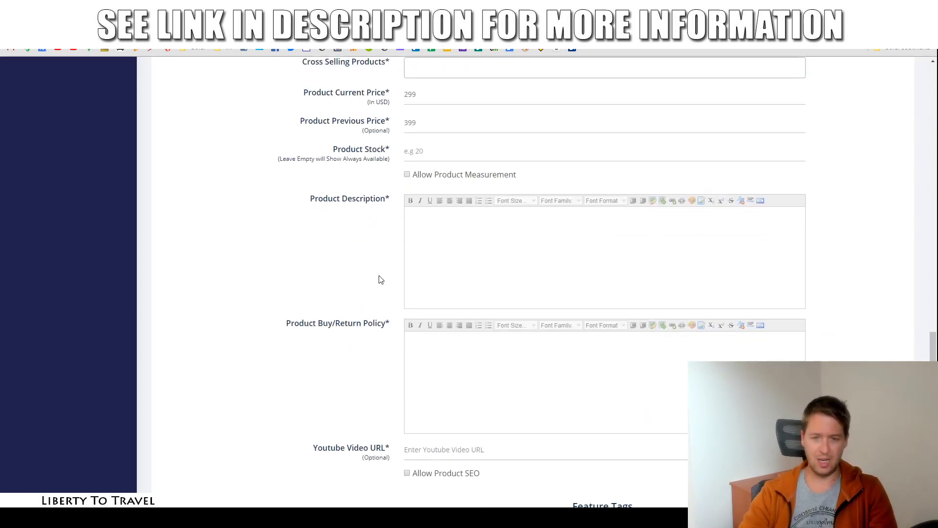
scroll(339, 276, "down", 4)
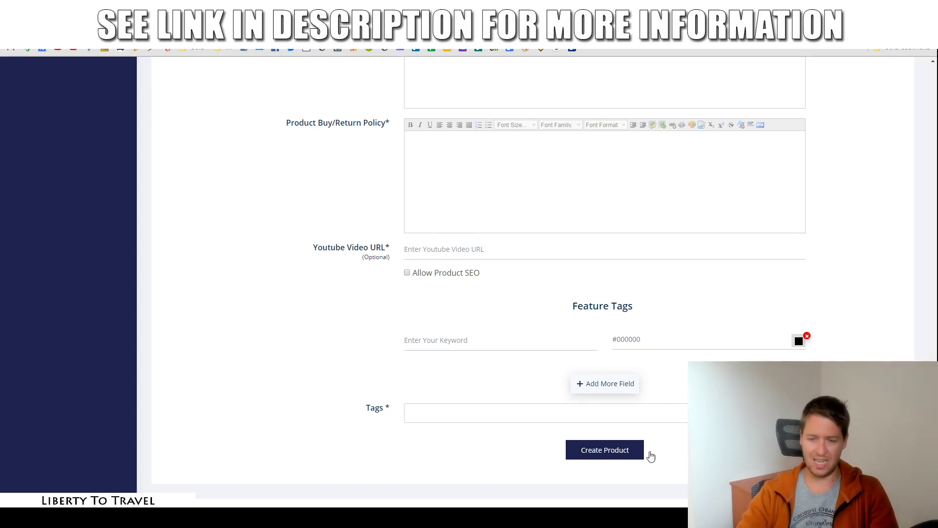
scroll(303, 437, "up", 15)
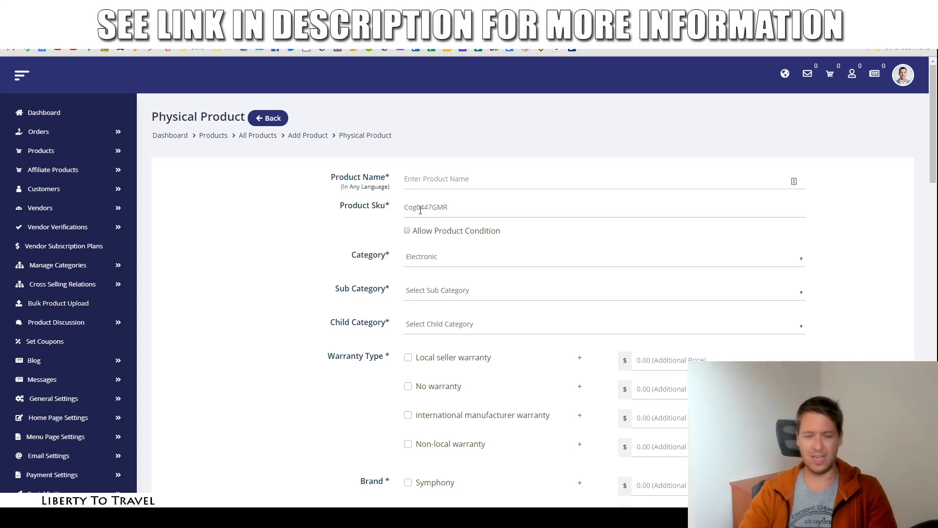
Step: Expand Affiliate Products and look over the Add Affiliate Product form with SKU FP00570OtQ and its external link field
left_click(65, 170)
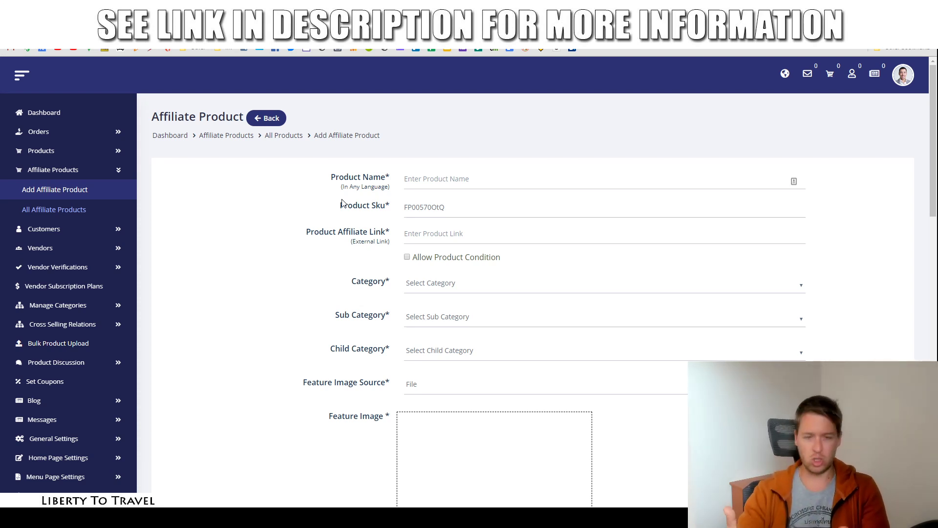
scroll(306, 296, "down", 15)
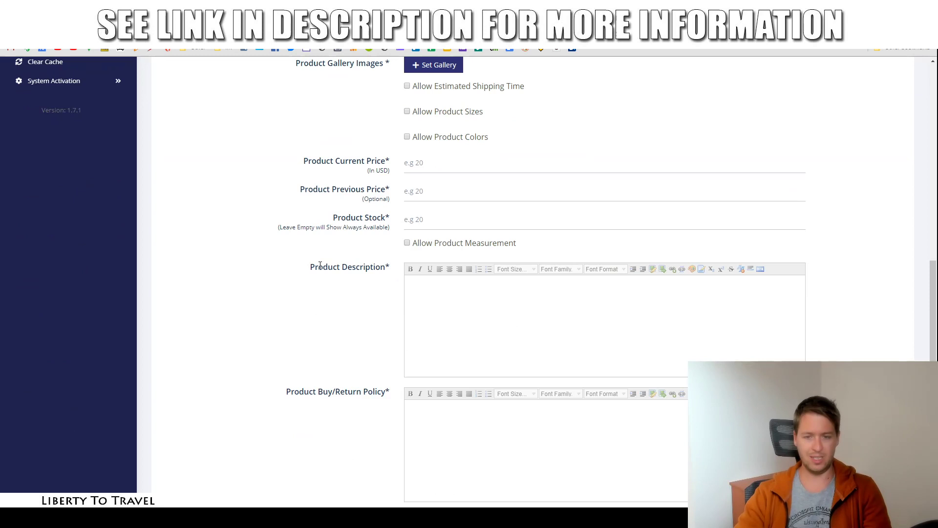
scroll(320, 265, "up", 15)
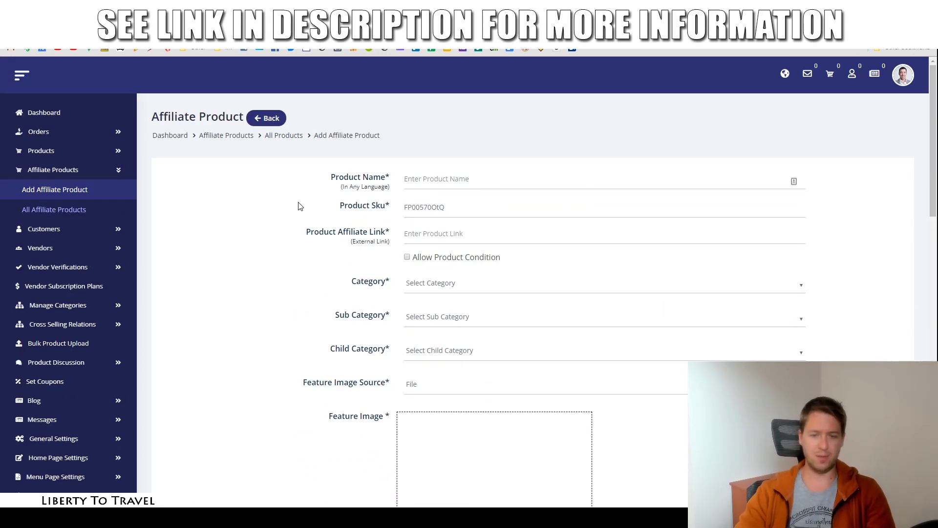
scroll(388, 266, "down", 5)
scroll(367, 237, "up", 5)
left_click_drag(303, 231, 429, 235)
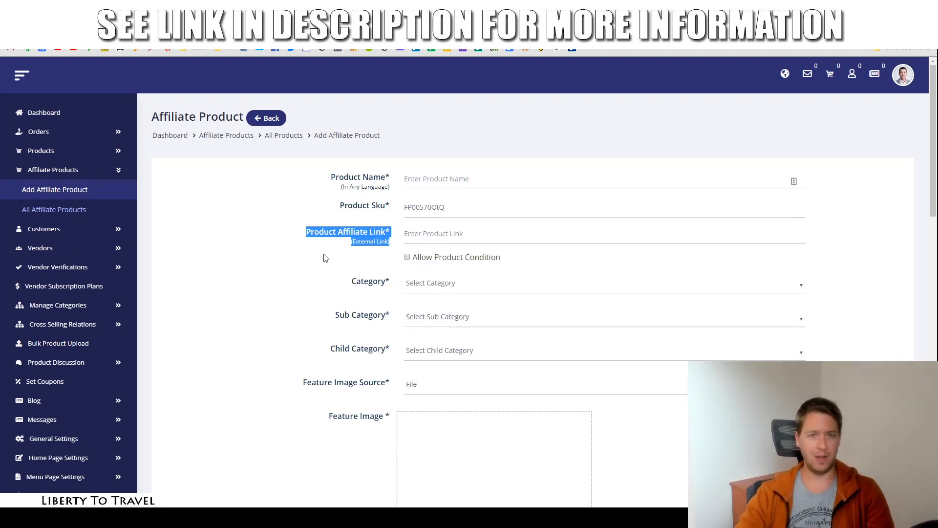
left_click(302, 276)
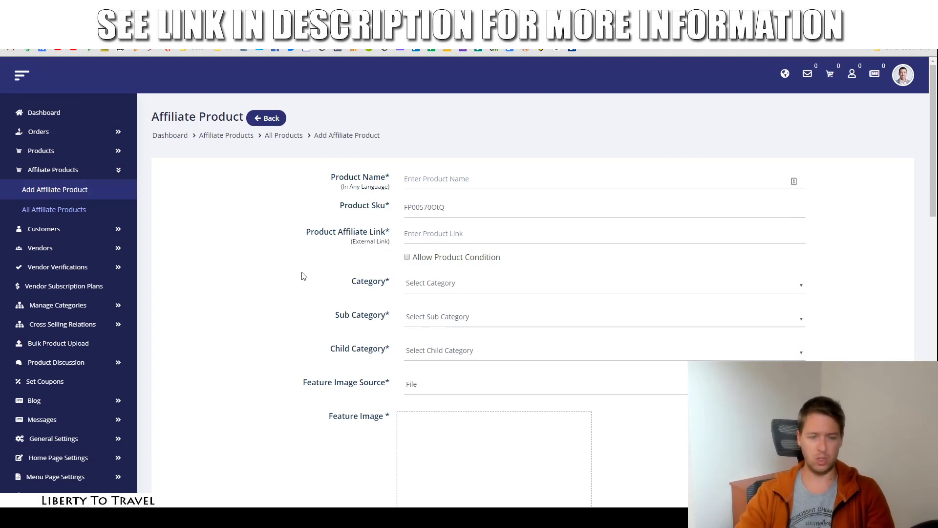
left_click(50, 232)
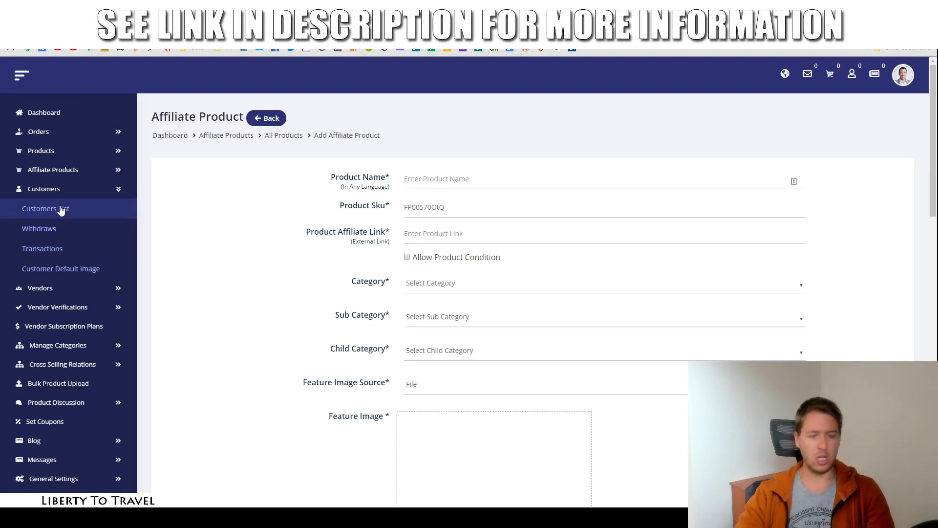
left_click(63, 291)
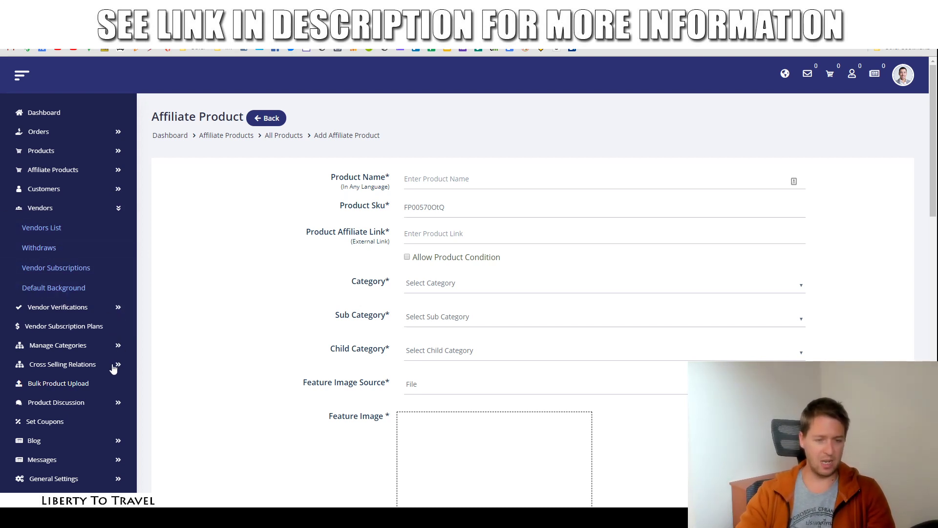
scroll(103, 373, "down", 2)
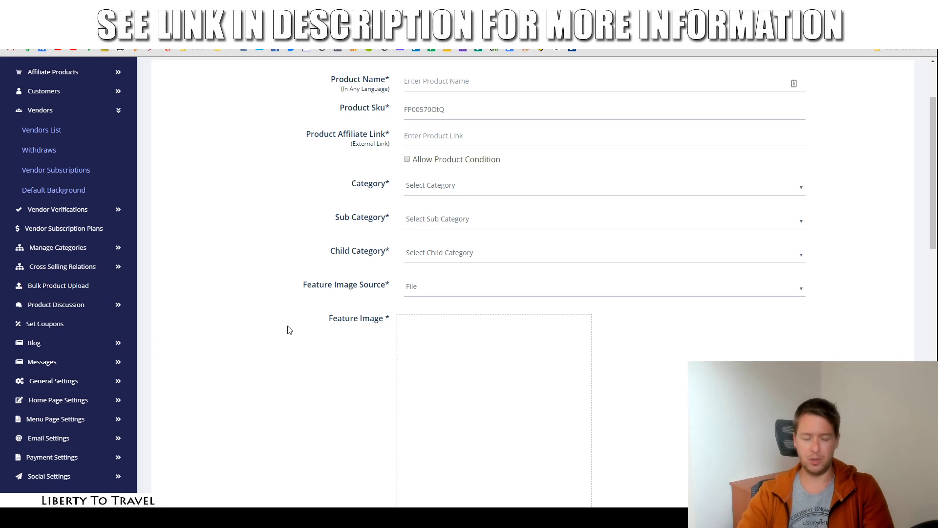
left_click(74, 442)
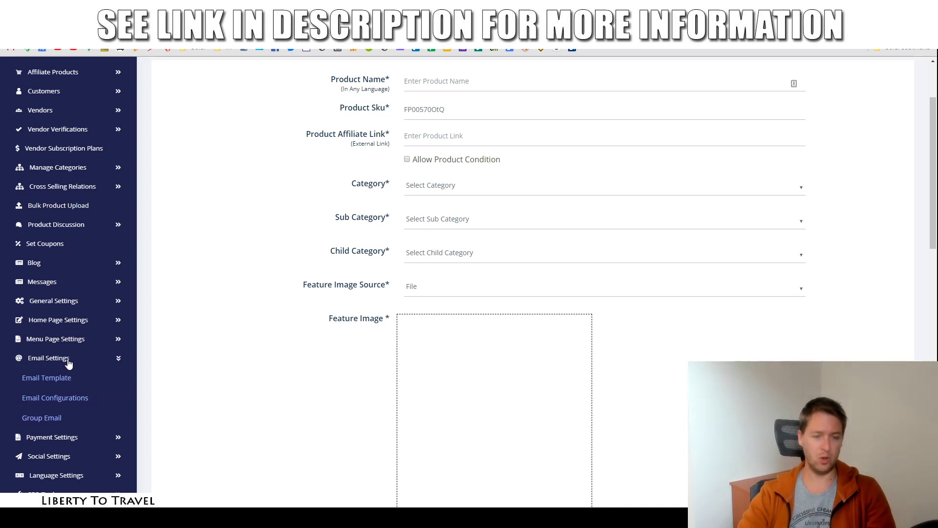
scroll(195, 286, "down", 5)
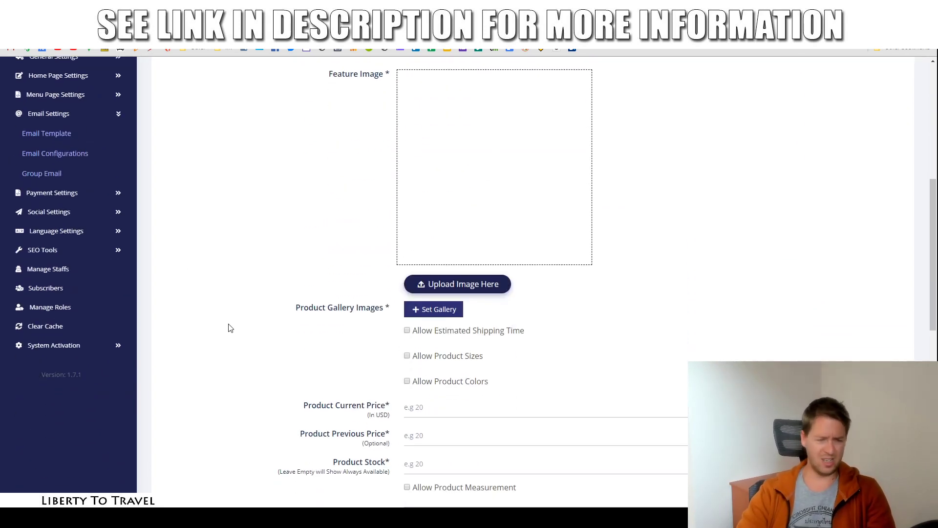
scroll(352, 391, "up", 7)
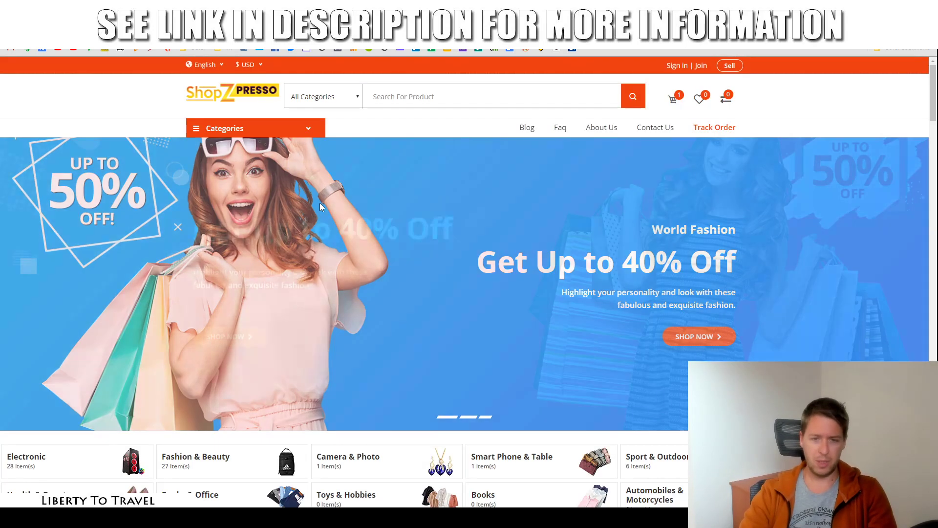
Step: Scroll down through the storefront homepage's product listings
scroll(714, 331, "down", 5)
scroll(713, 331, "down", 15)
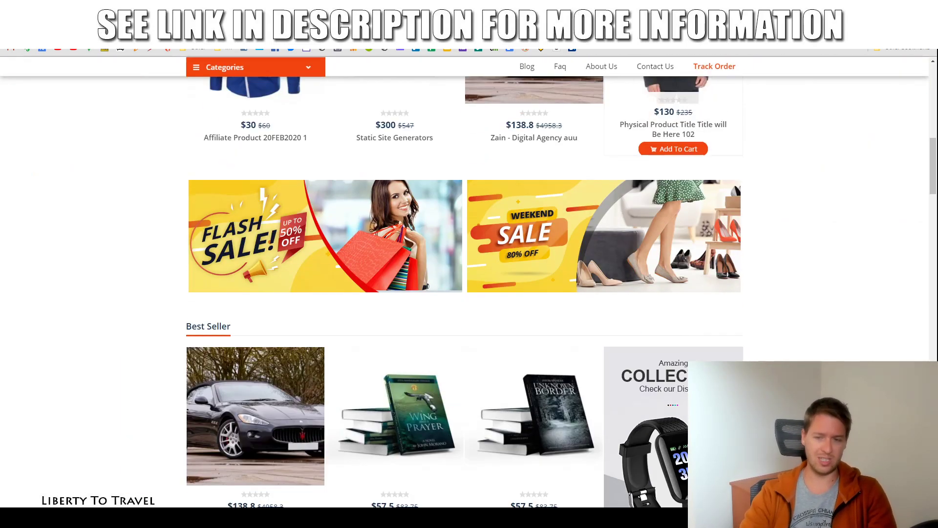
scroll(811, 303, "down", 7)
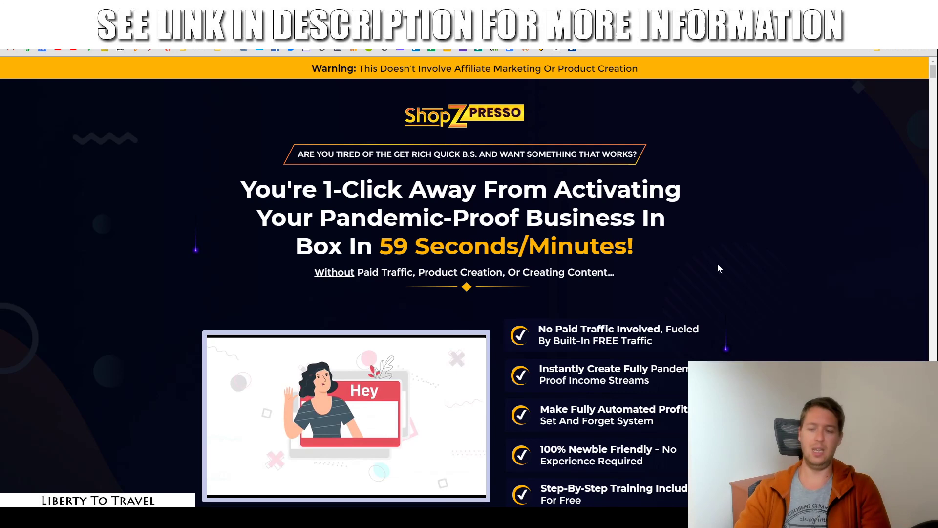
Step: Skim the ShopZPresso sales page, then close it to return to the Liberty To Travel bonus page
scroll(743, 254, "down", 10)
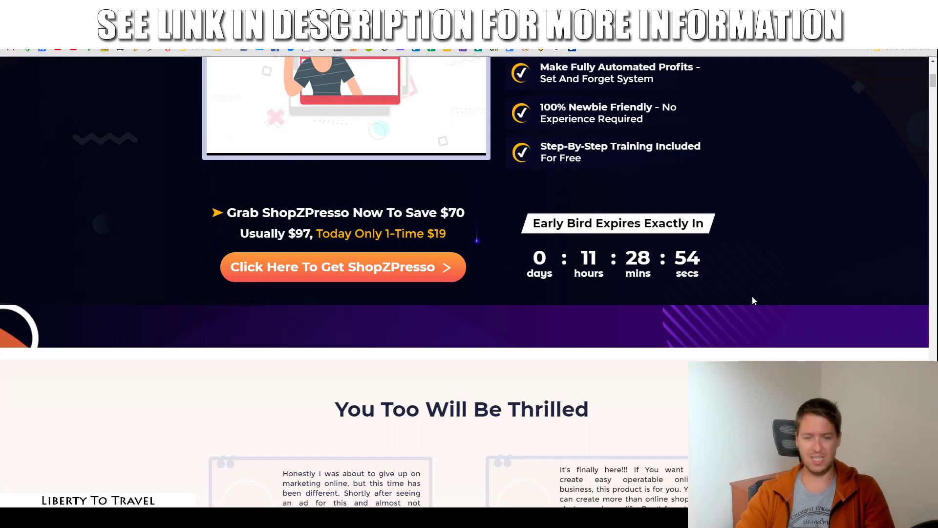
scroll(827, 264, "down", 8)
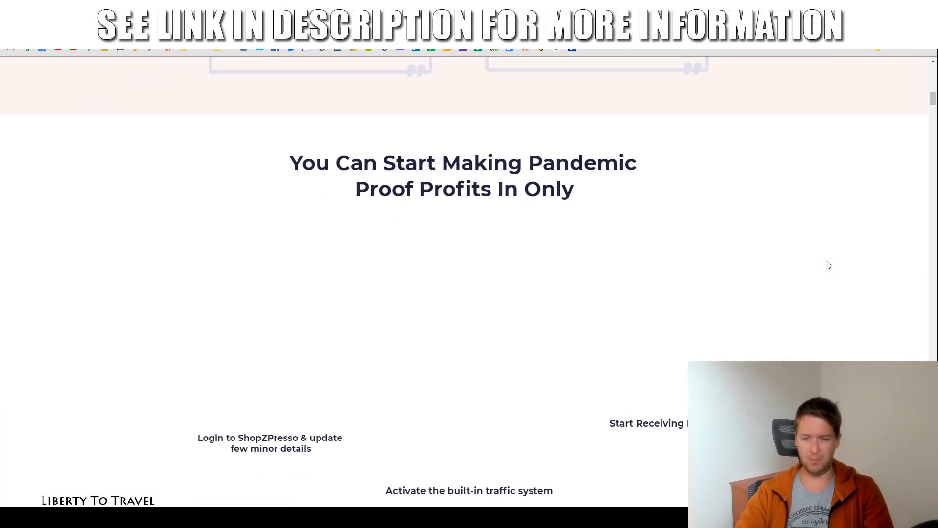
scroll(827, 259, "down", 5)
scroll(825, 266, "up", 12)
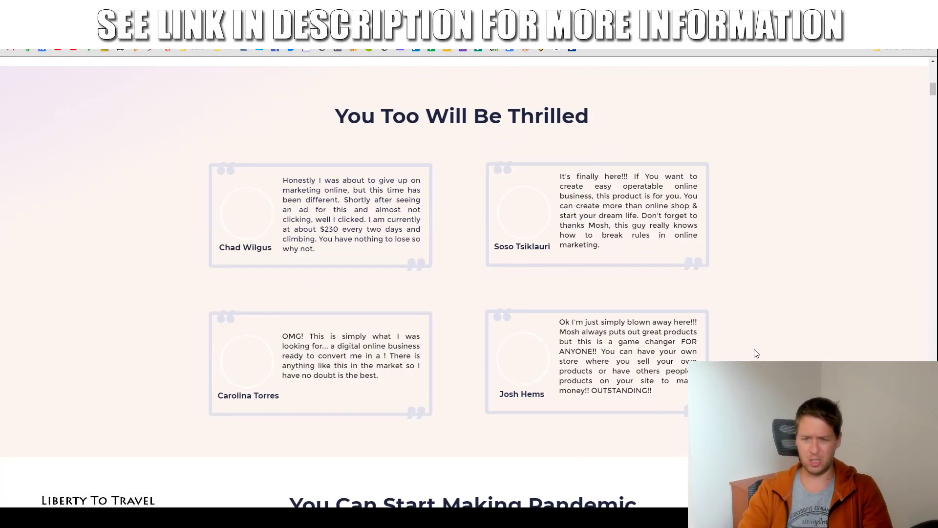
scroll(699, 353, "down", 12)
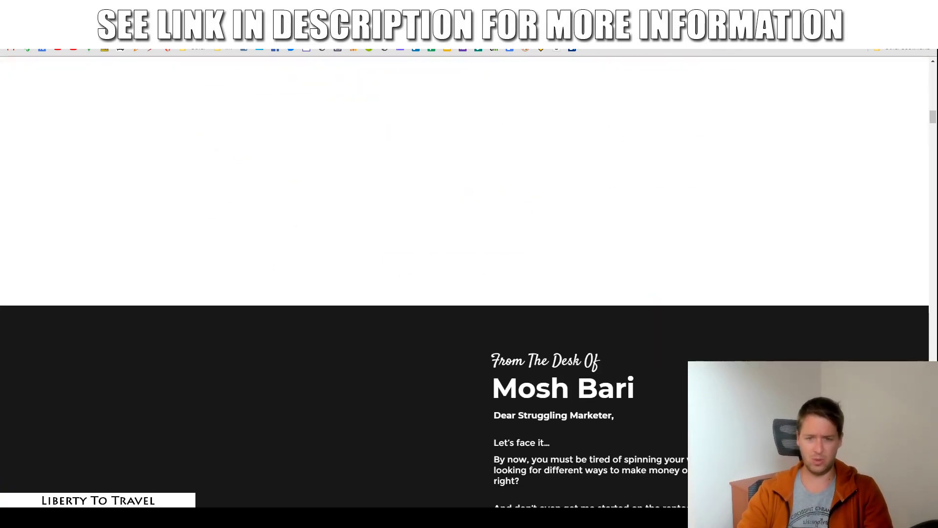
scroll(738, 334, "down", 15)
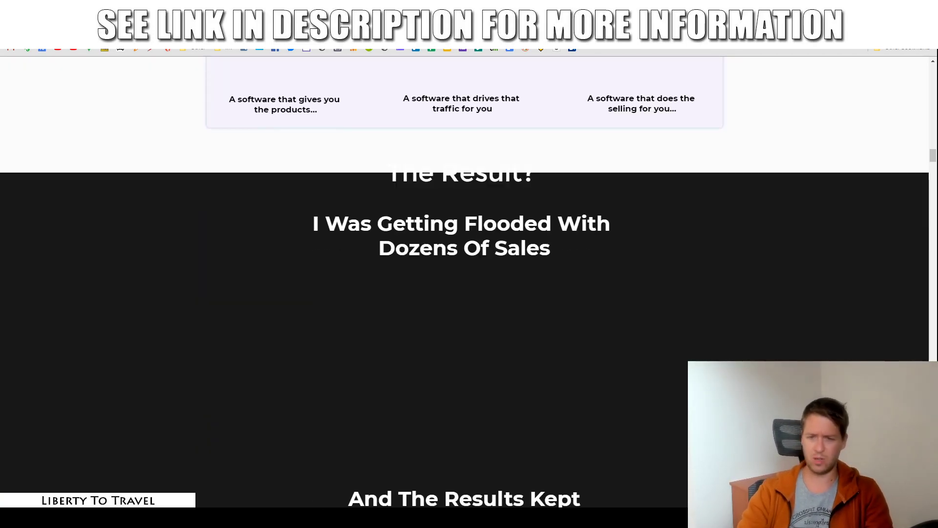
scroll(877, 224, "down", 5)
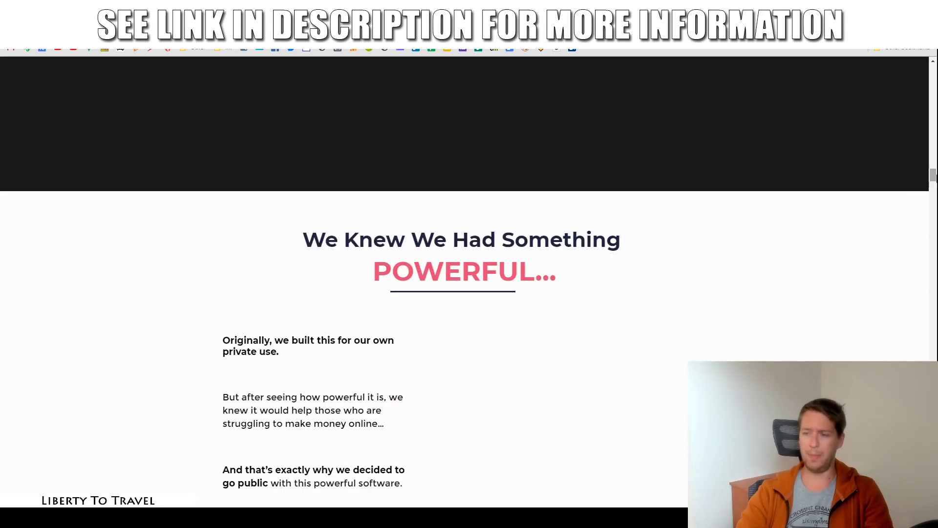
left_click_drag(933, 176, 933, 71)
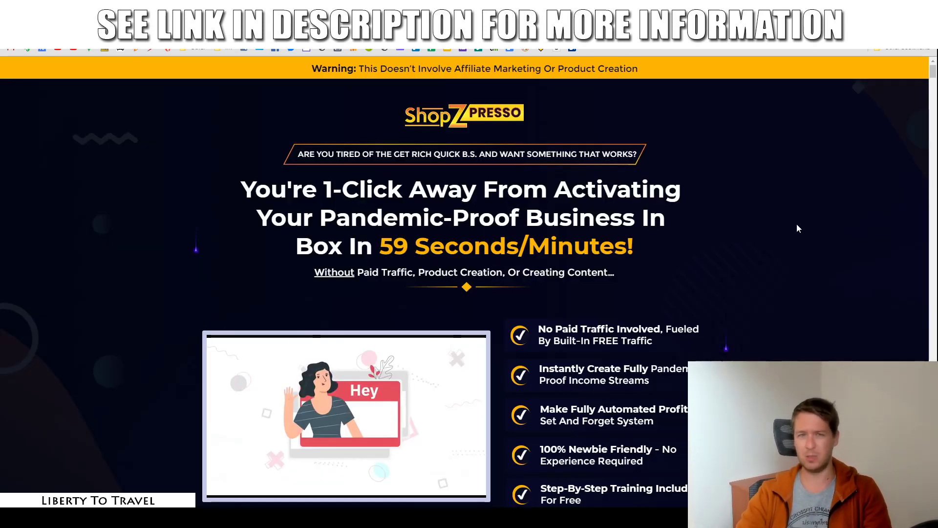
key("ctrl+w")
Step: Scroll the bonus page down to the $19 front-end price and the $39–$997 upsells
scroll(877, 295, "up", 12)
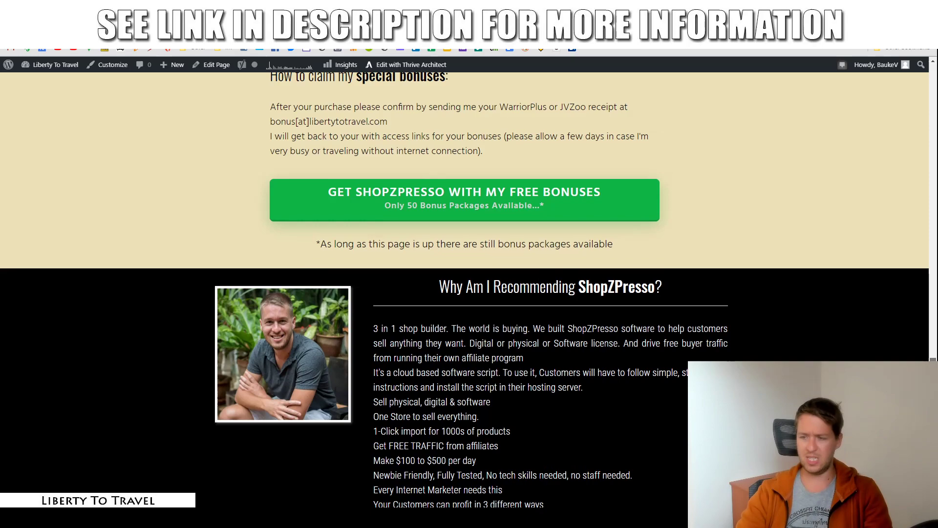
scroll(783, 318, "up", 10)
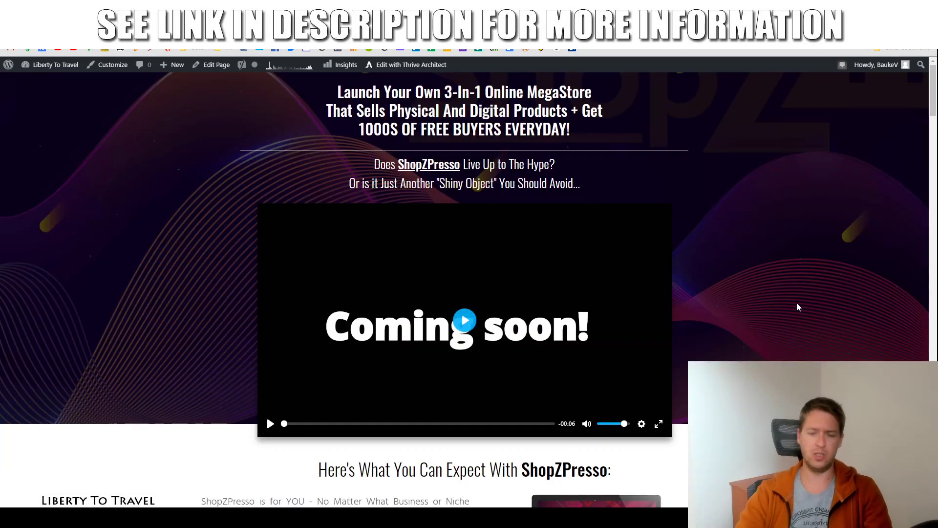
scroll(797, 307, "down", 10)
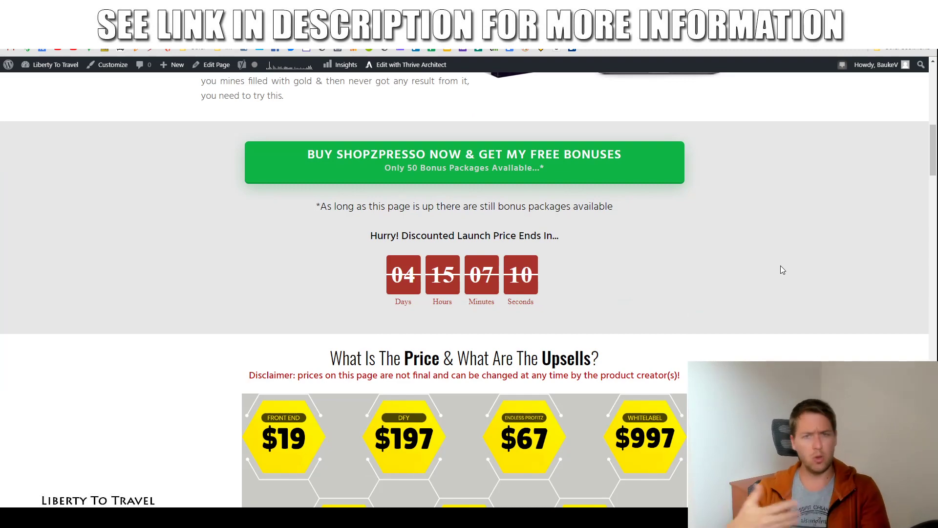
scroll(743, 264, "down", 5)
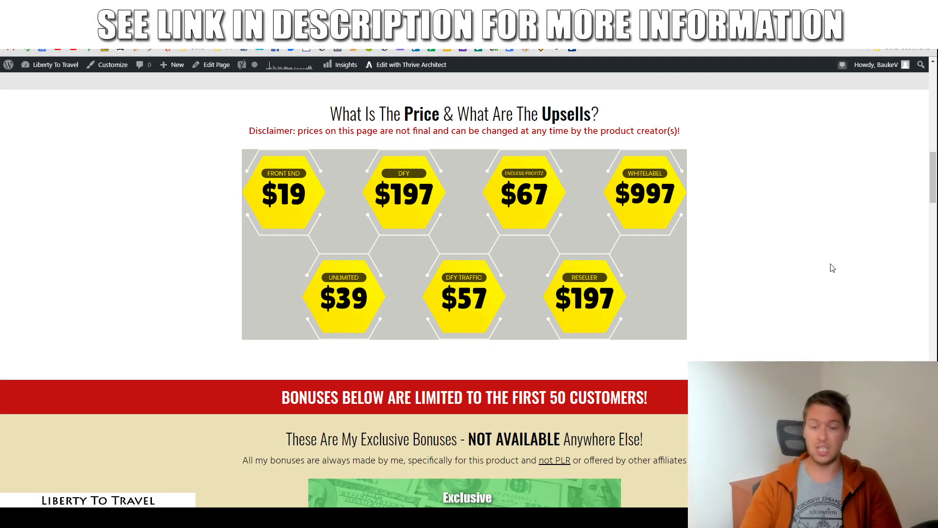
Step: Scroll down to Bonus #2 and Bonus #3, the email-list building bonus
scroll(831, 232, "down", 15)
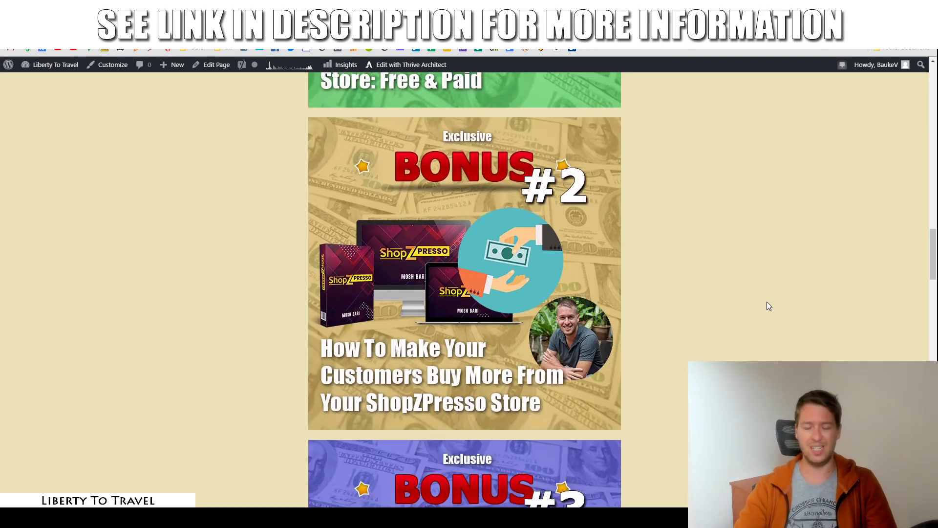
scroll(769, 310, "down", 6)
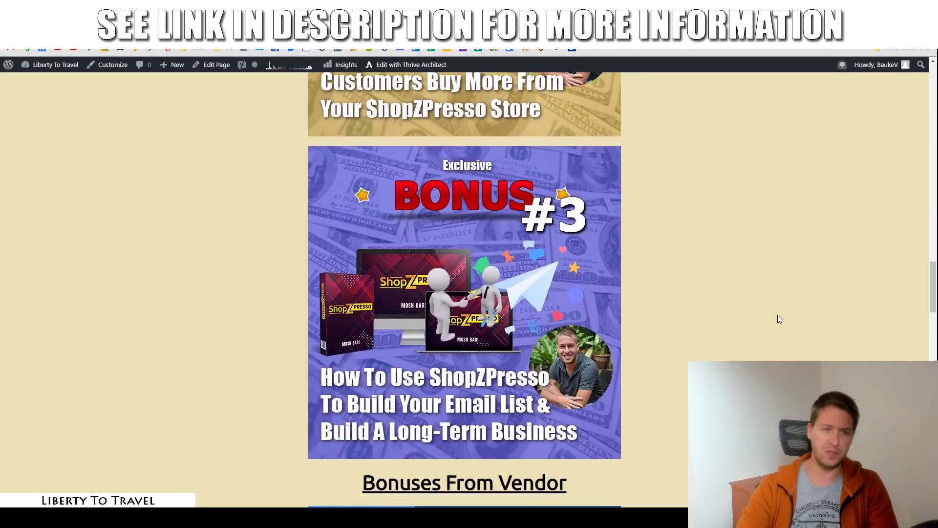